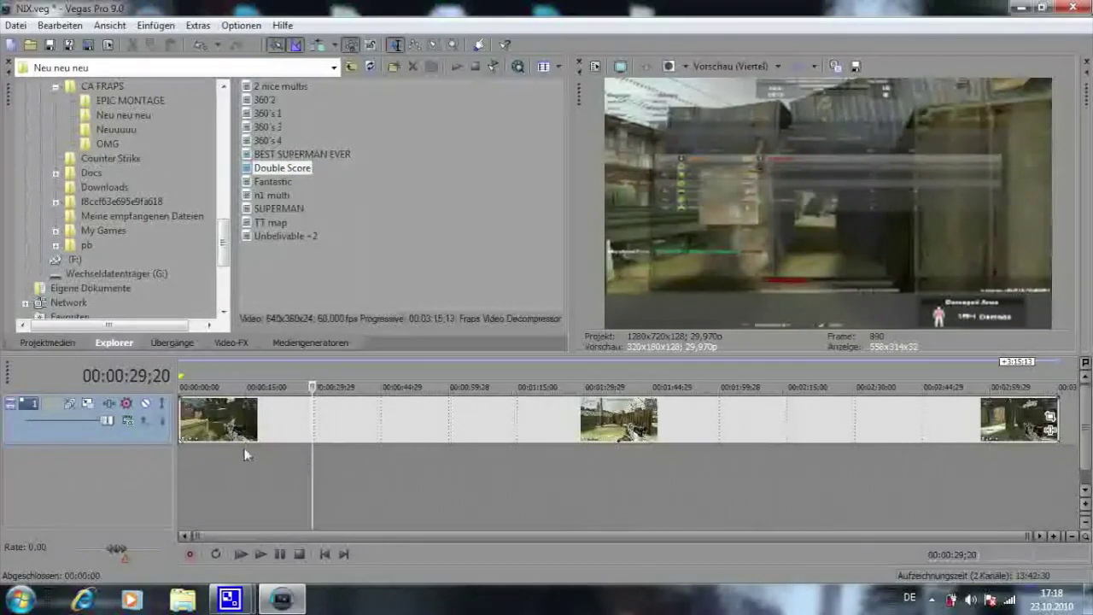
Trim the Double Score event on the timeline down to about 10 seconds, starting at the beginning of the project.
{"action": "left_click", "coordinate": [184, 427]}
{"action": "left_click_drag", "start_coordinate": [184, 427], "coordinate": [205, 418]}
{"action": "scroll", "coordinate": [397, 433], "scroll_direction": "up", "scroll_amount": 3}
{"action": "scroll", "coordinate": [396, 435], "scroll_direction": "up", "scroll_amount": 2}
{"action": "left_click_drag", "start_coordinate": [329, 535], "coordinate": [279, 535]}
{"action": "left_click_drag", "start_coordinate": [843, 415], "coordinate": [243, 412]}
{"action": "left_click_drag", "start_coordinate": [294, 536], "coordinate": [260, 538]}
{"action": "left_click_drag", "start_coordinate": [948, 415], "coordinate": [364, 462]}
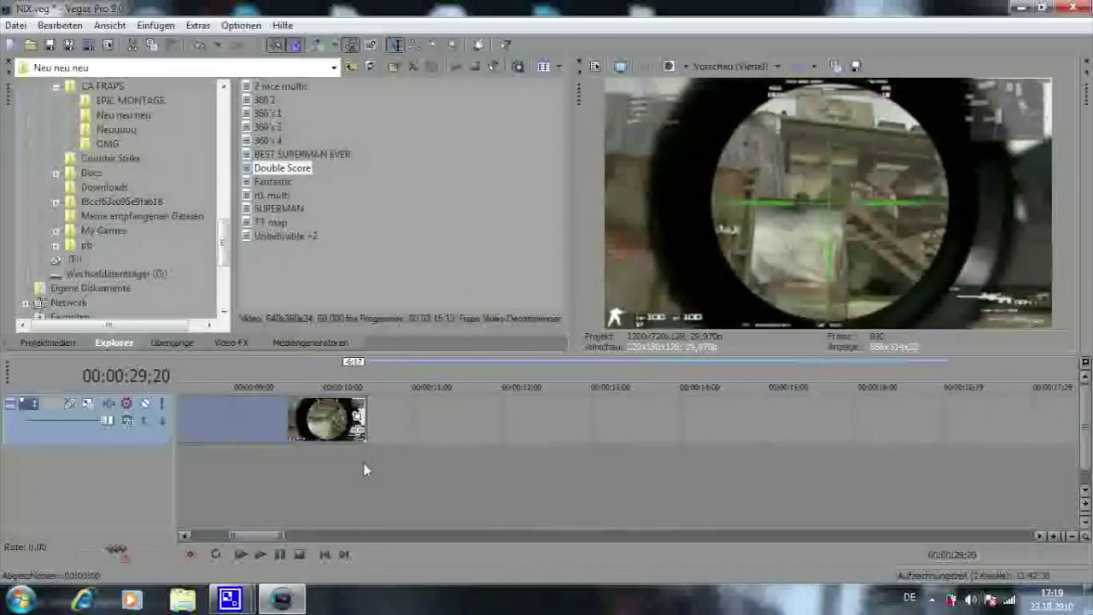
{"action": "left_click_drag", "start_coordinate": [257, 537], "coordinate": [207, 541]}
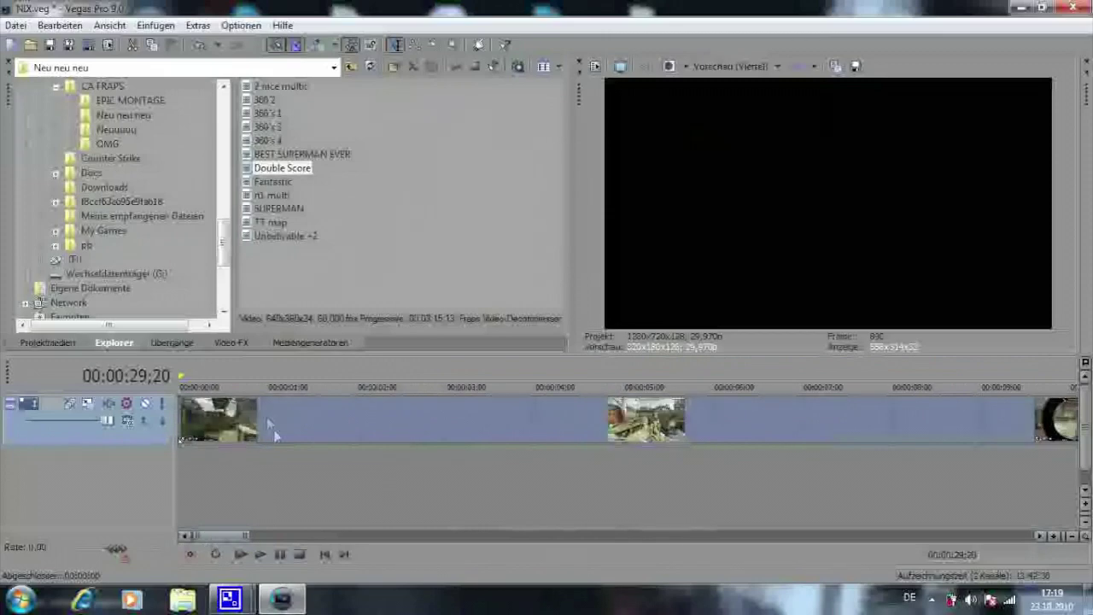
Split the trimmed clip at 00:00:00;15 and again at 00:00:01;22, isolating the scoped shot.
{"action": "left_click", "coordinate": [194, 457]}
{"action": "key", "text": "space"}
{"action": "mouse_move", "coordinate": [213, 425]}
{"action": "left_mouse_down"}
{"action": "mouse_move", "coordinate": [269, 425]}
{"action": "mouse_move", "coordinate": [223, 436]}
{"action": "left_mouse_up"}
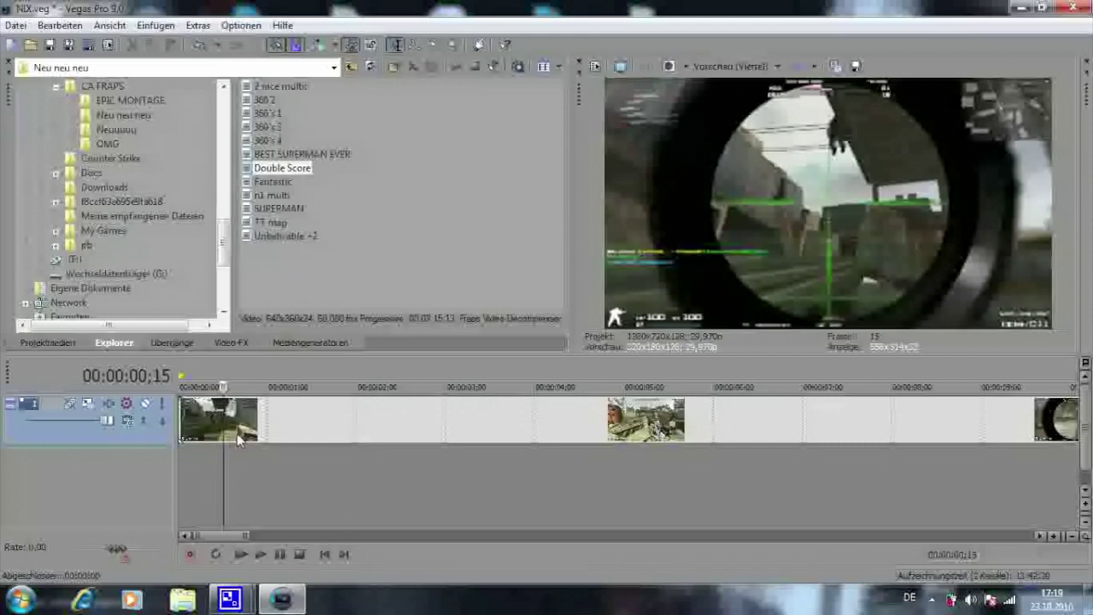
{"action": "left_click", "coordinate": [231, 427]}
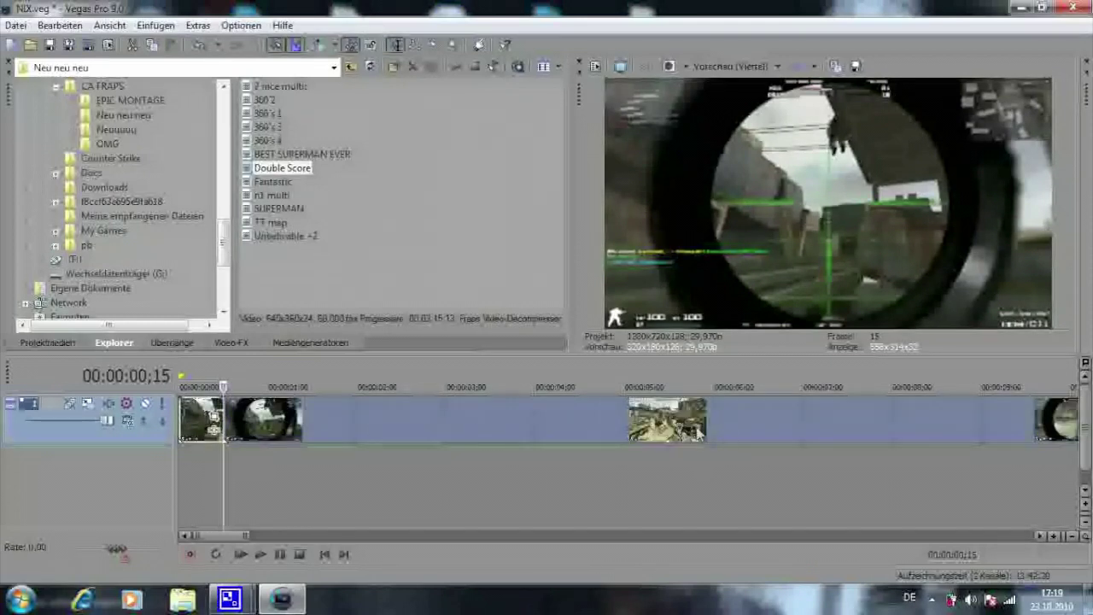
{"action": "left_click_drag", "start_coordinate": [223, 475], "coordinate": [333, 476]}
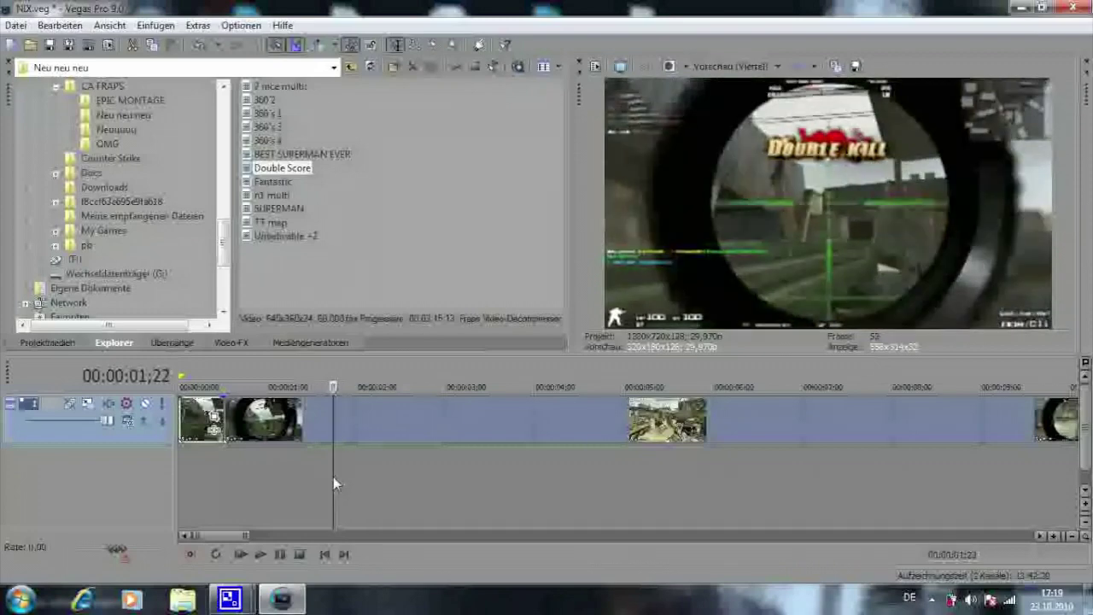
{"action": "key", "text": "s"}
Time-stretch the middle scoped segment into slow motion about 5 seconds long and butt the last segment against its end.
{"action": "left_click_drag", "start_coordinate": [374, 429], "coordinate": [591, 447]}
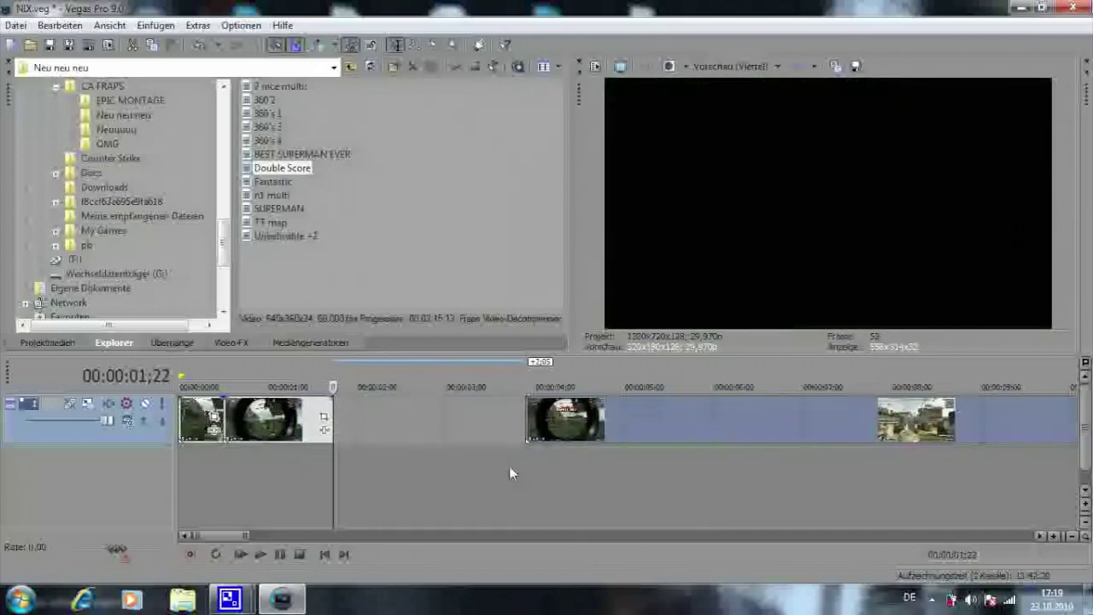
{"action": "left_click", "coordinate": [510, 465]}
{"action": "scroll", "coordinate": [508, 464], "scroll_direction": "down", "scroll_amount": 2}
{"action": "left_click_drag", "start_coordinate": [442, 425], "coordinate": [568, 427]}
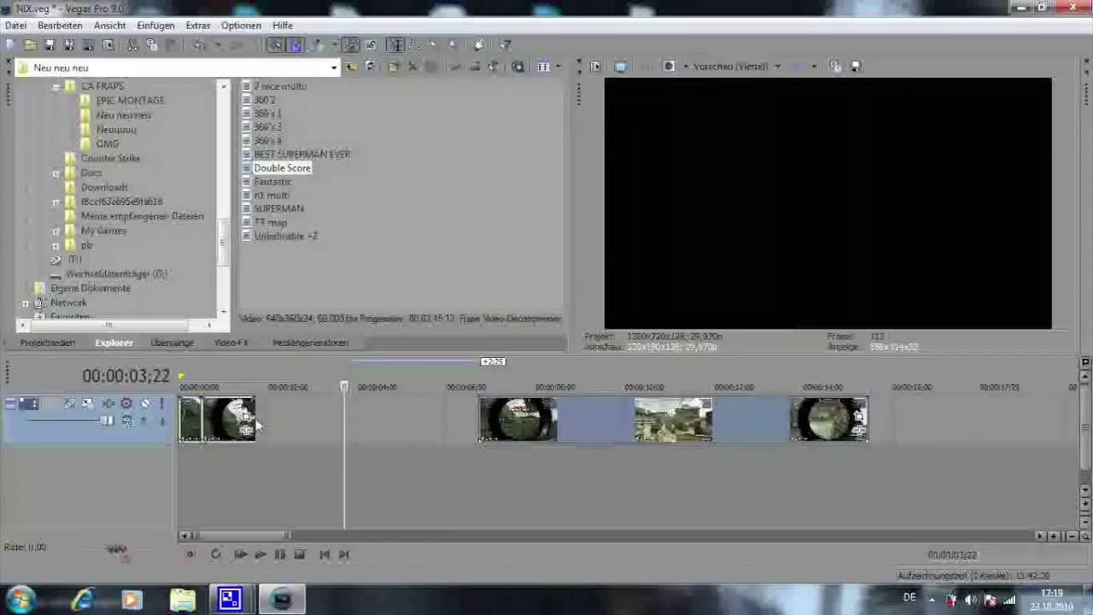
{"action": "left_click_drag", "start_coordinate": [255, 418], "coordinate": [419, 418]}
{"action": "left_click_drag", "start_coordinate": [542, 418], "coordinate": [484, 418]}
{"action": "scroll", "coordinate": [295, 481], "scroll_direction": "up", "scroll_amount": 3}
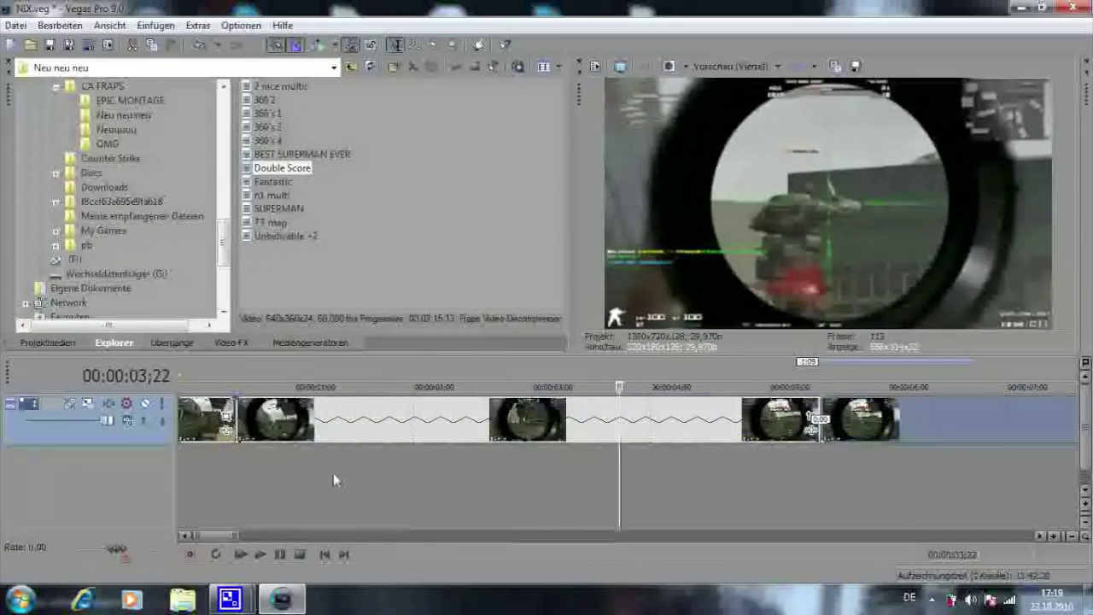
Duplicate the video track and delete the opening and closing segments from the lower copy.
{"action": "right_click", "coordinate": [147, 435]}
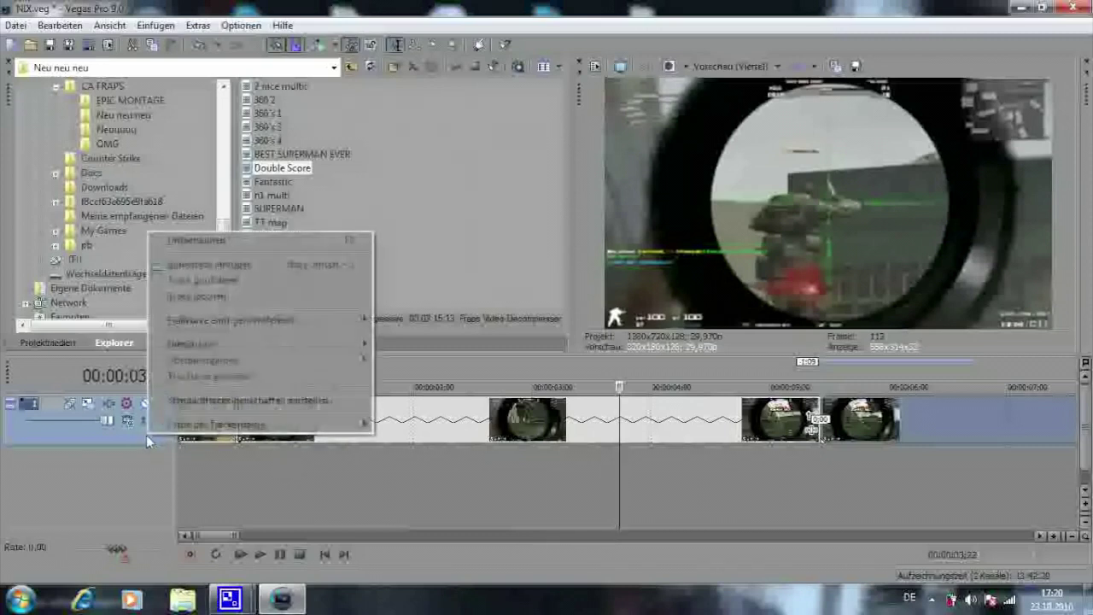
{"action": "left_click", "coordinate": [273, 280]}
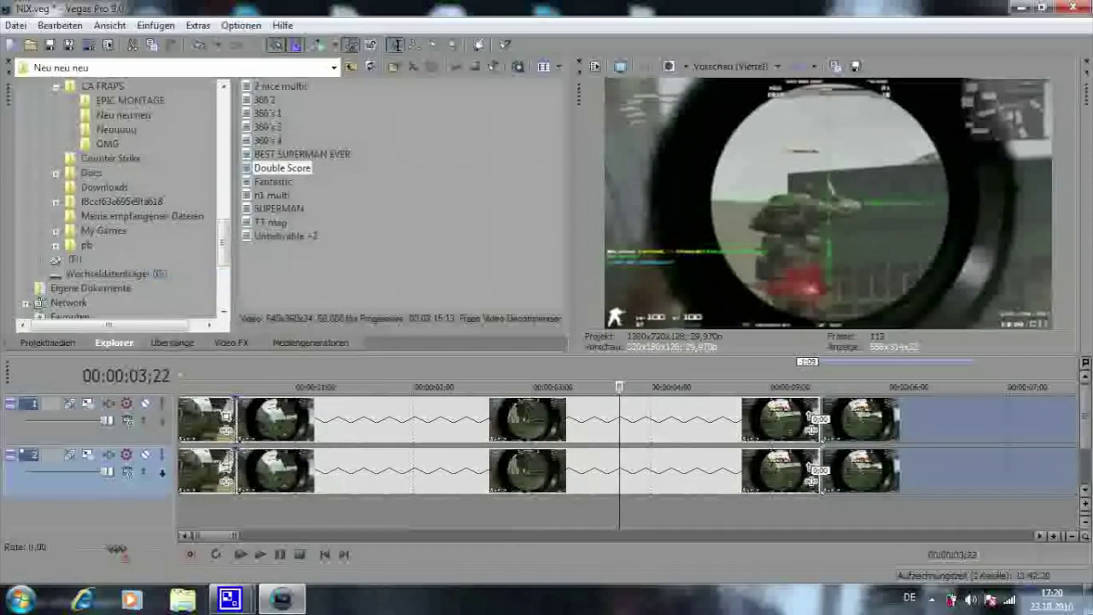
{"action": "left_click", "coordinate": [211, 475]}
{"action": "key", "text": "Delete"}
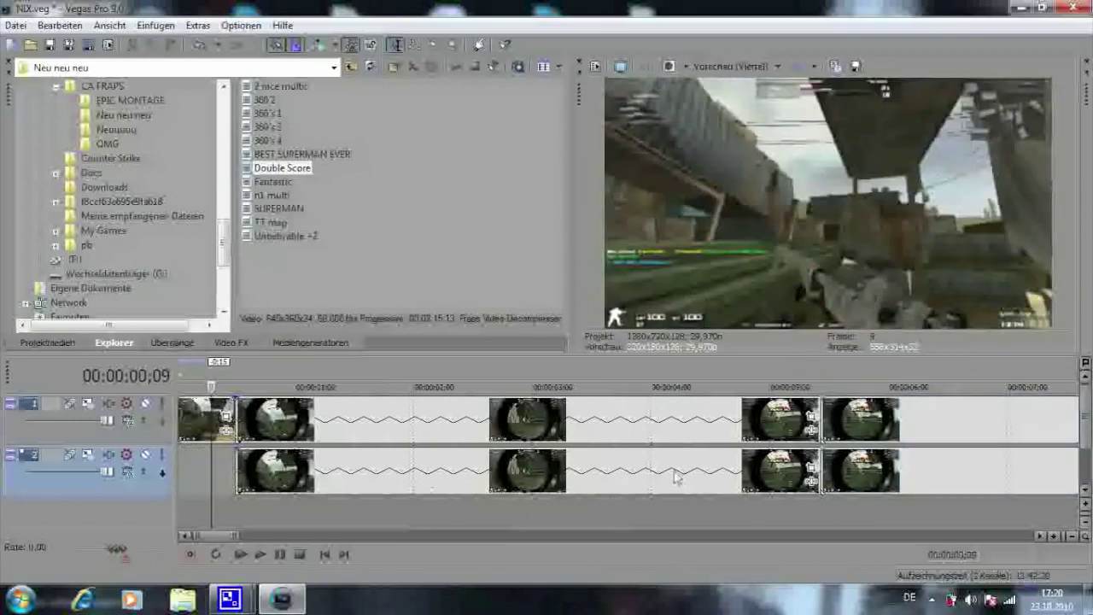
{"action": "left_click", "coordinate": [869, 474]}
{"action": "key", "text": "Delete"}
Move the opening and closing segments from the upper track straight down to the lower track, leaving only the slow-motion segment above.
{"action": "left_click_drag", "start_coordinate": [888, 425], "coordinate": [884, 474]}
{"action": "left_click_drag", "start_coordinate": [195, 429], "coordinate": [198, 471]}
{"action": "left_click", "coordinate": [390, 427]}
{"action": "left_click", "coordinate": [390, 427]}
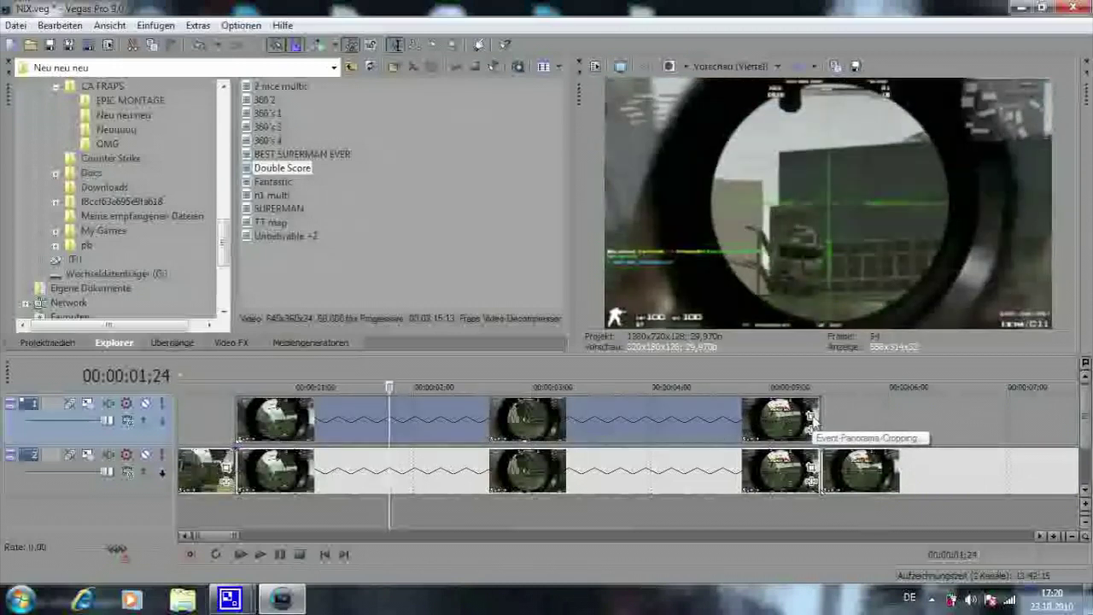
Open Event Panorama/Cropping for the slow-motion segment on track 1 and enable its mask.
{"action": "left_click", "coordinate": [811, 415]}
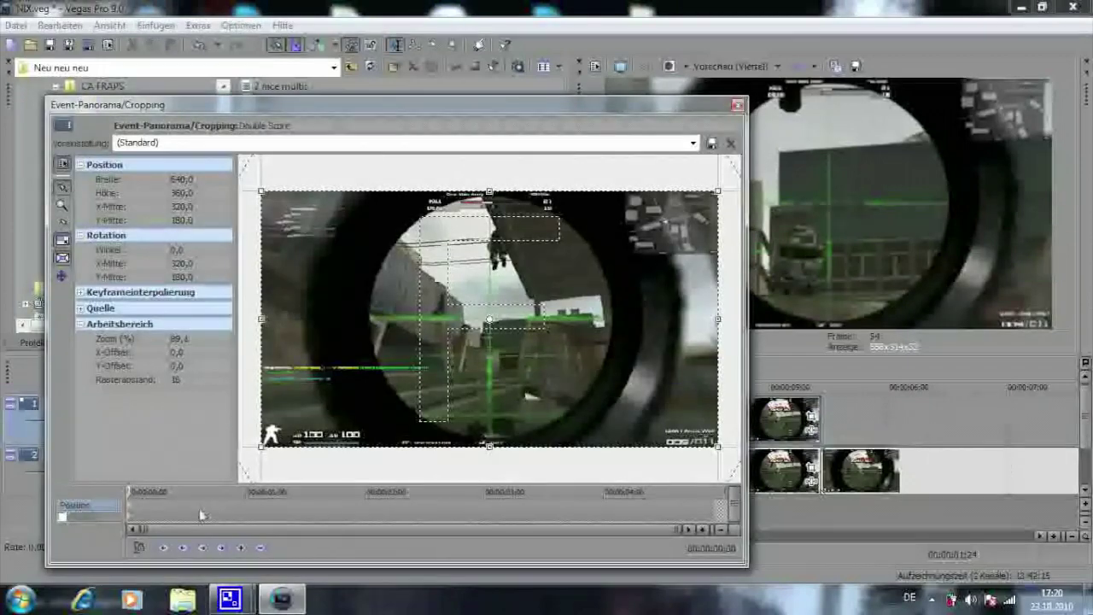
{"action": "left_click", "coordinate": [63, 241]}
{"action": "left_click", "coordinate": [62, 517]}
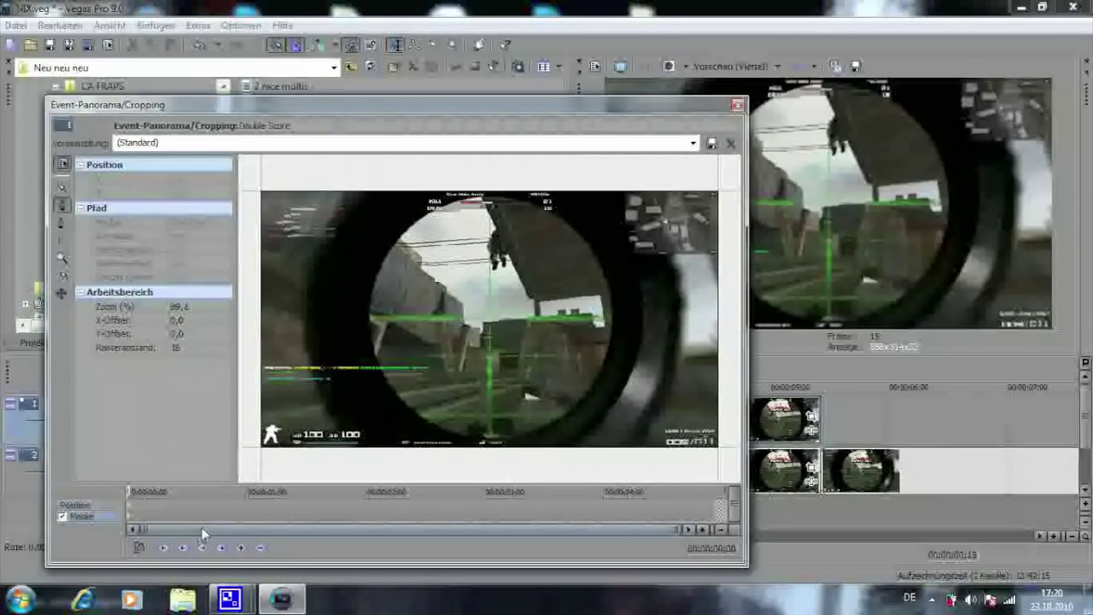
Draw a closed mask path around the scope's upper-right quarter, from the crosshair centre along the lens edge, at the first keyframe.
{"action": "scroll", "coordinate": [386, 338], "scroll_direction": "up", "scroll_amount": 4}
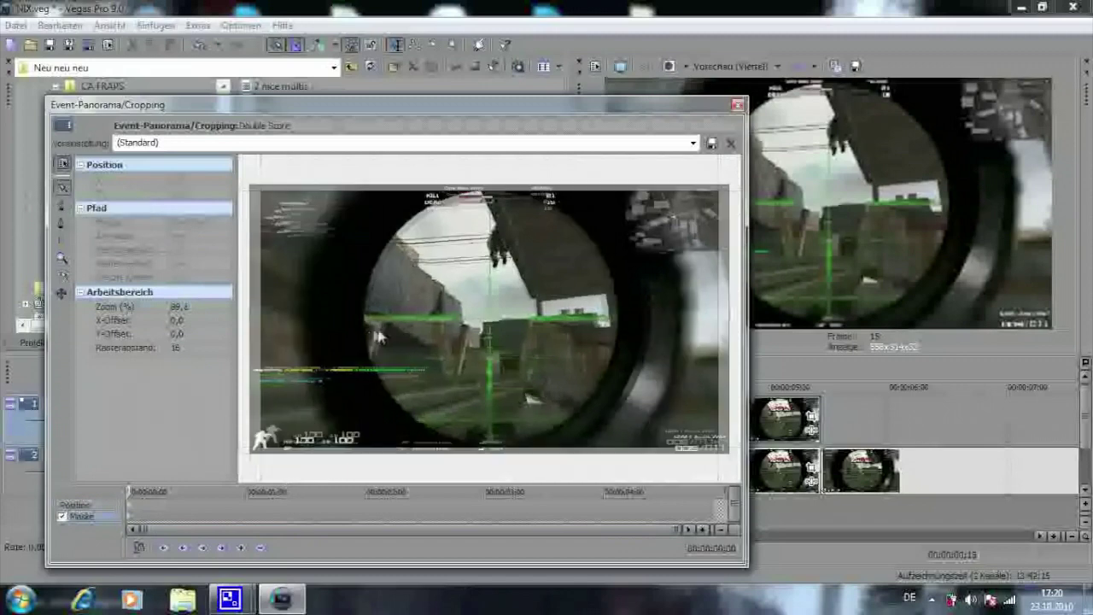
{"action": "scroll", "coordinate": [384, 360], "scroll_direction": "up", "scroll_amount": 1}
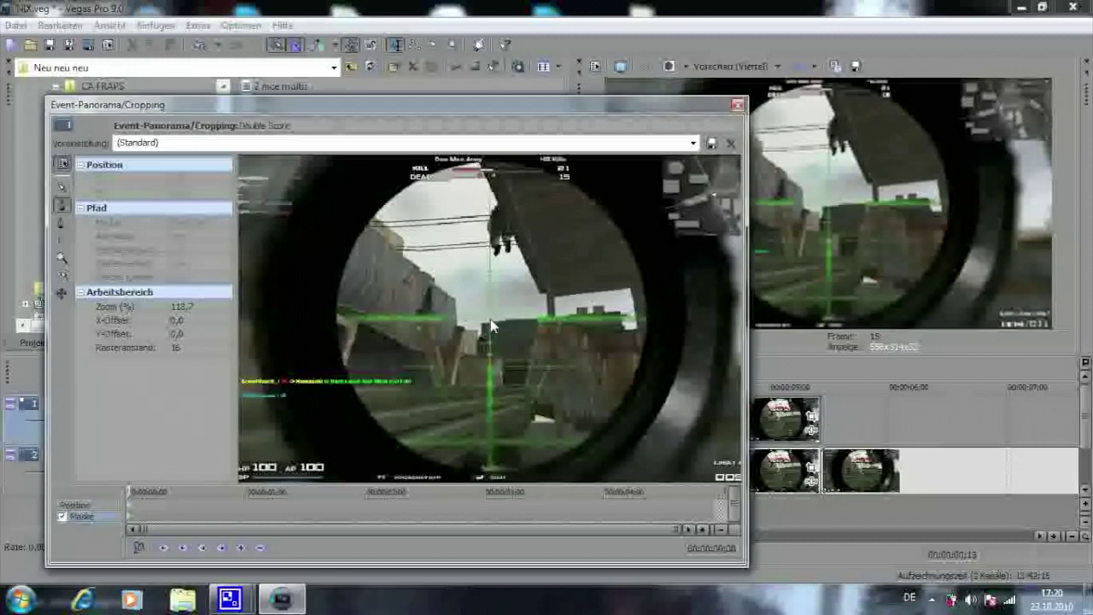
{"action": "left_click", "coordinate": [492, 320]}
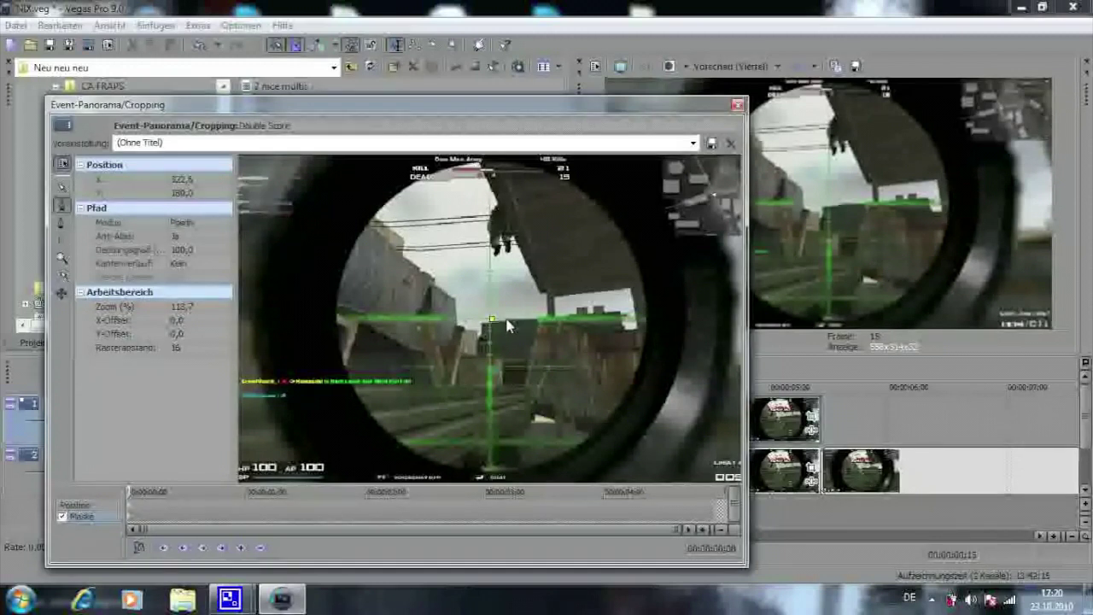
{"action": "left_click", "coordinate": [646, 320]}
{"action": "left_click", "coordinate": [639, 274]}
{"action": "left_click", "coordinate": [621, 236]}
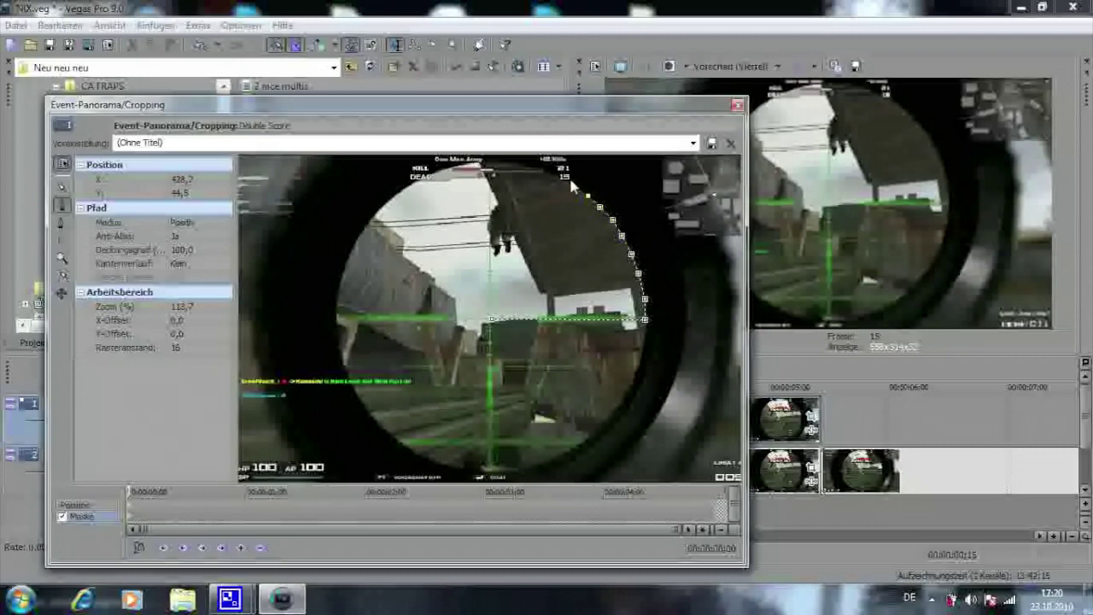
{"action": "left_click", "coordinate": [530, 165]}
{"action": "left_click", "coordinate": [510, 163]}
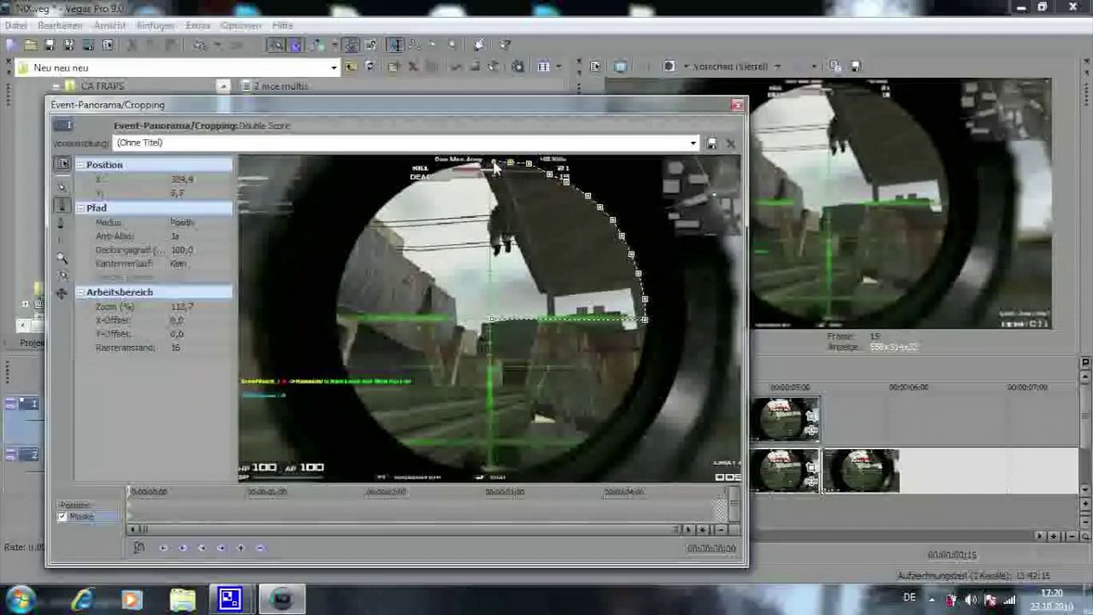
{"action": "left_click", "coordinate": [491, 174]}
{"action": "left_click", "coordinate": [491, 321]}
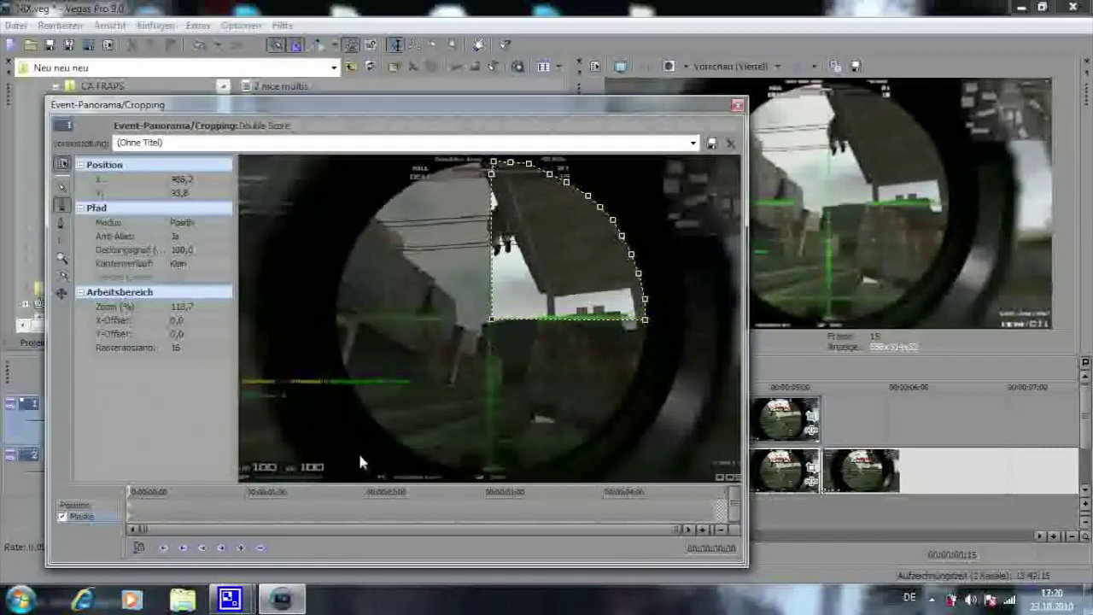
Set the upper-right mask's edge feathering (Kantenverlauf) to Beides with soft edges of 1,0.
{"action": "left_click", "coordinate": [194, 261]}
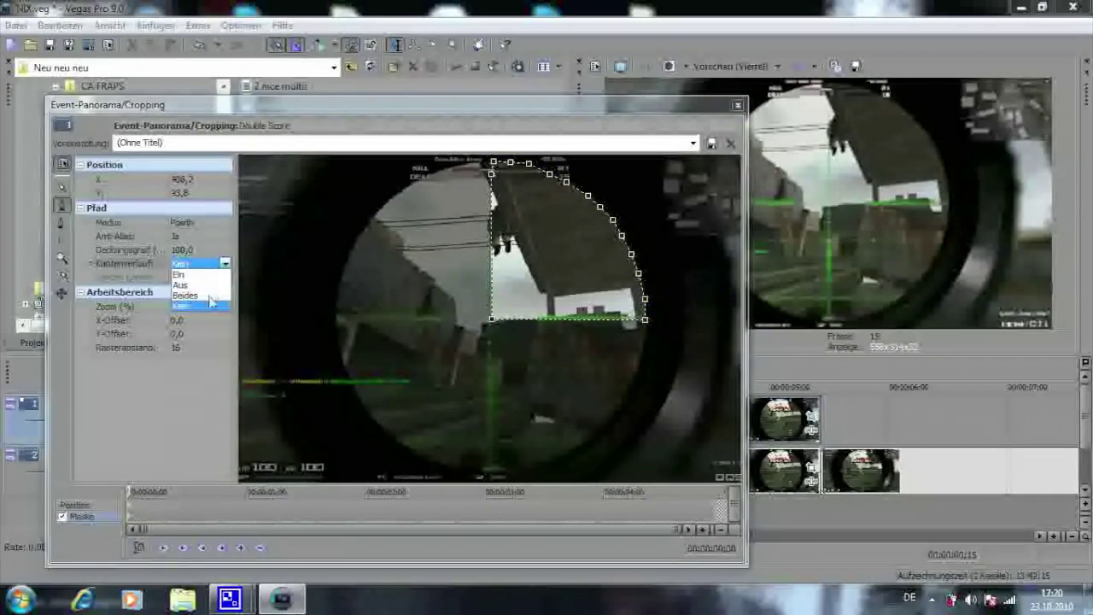
{"action": "left_click", "coordinate": [208, 296]}
{"action": "left_click", "coordinate": [200, 277]}
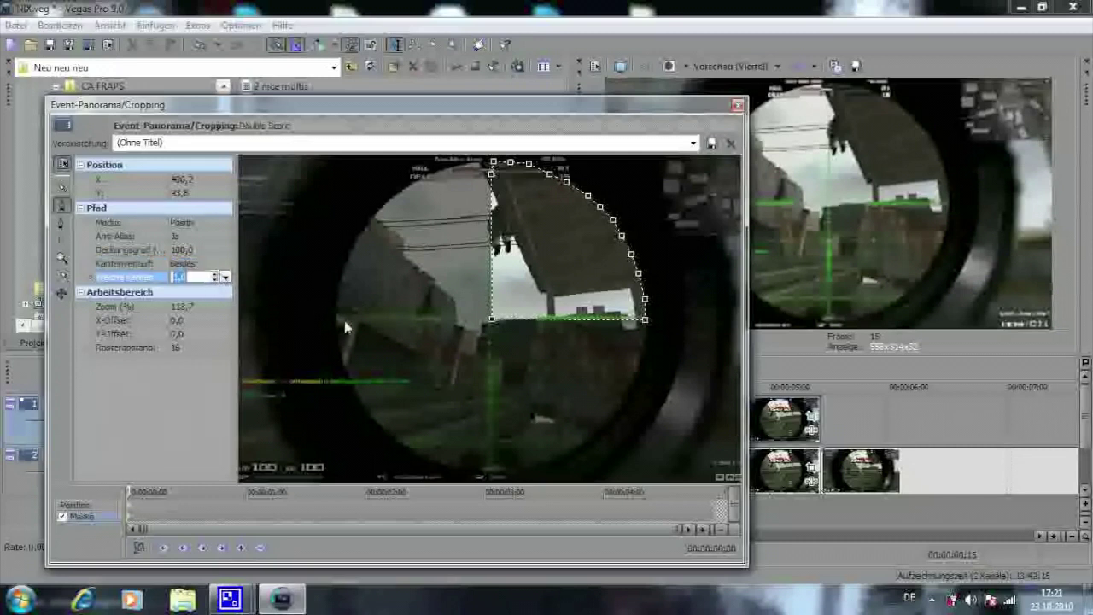
{"action": "left_click", "coordinate": [168, 467]}
At 00:00:01;01 in the mask timeline, draw a second closed mask path around the scope's lower-left quarter.
{"action": "left_click_drag", "start_coordinate": [130, 492], "coordinate": [244, 491]}
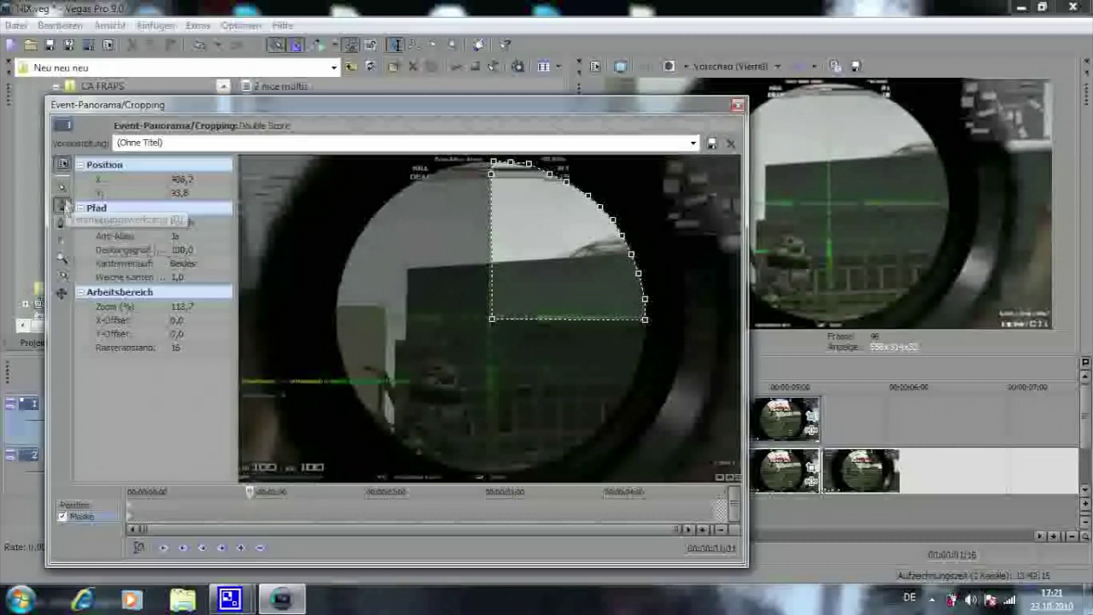
{"action": "left_click", "coordinate": [65, 208]}
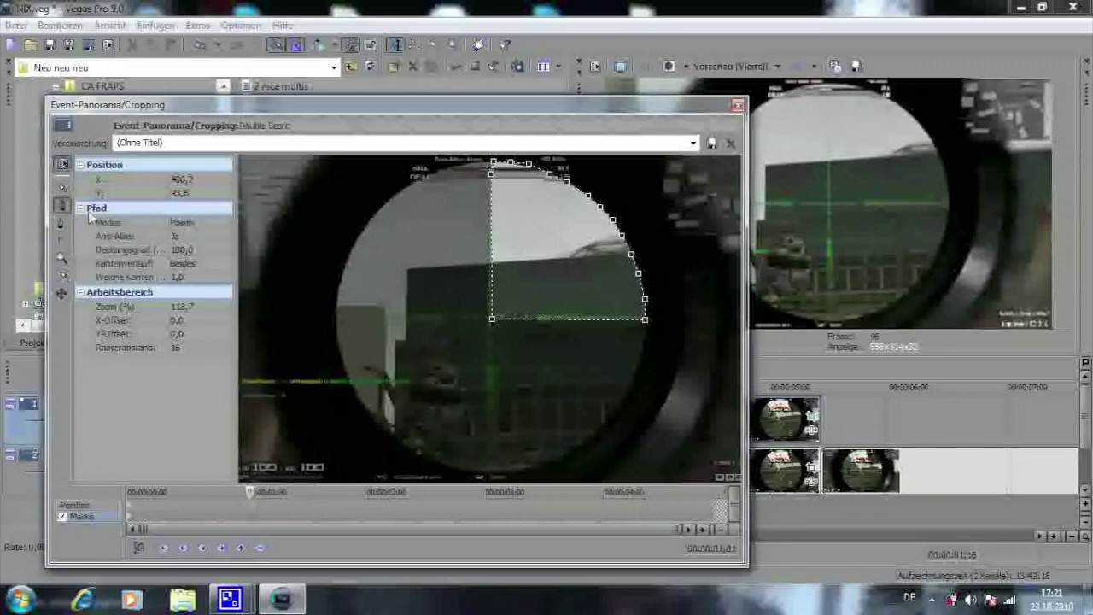
{"action": "left_click", "coordinate": [486, 323]}
{"action": "left_click", "coordinate": [490, 335]}
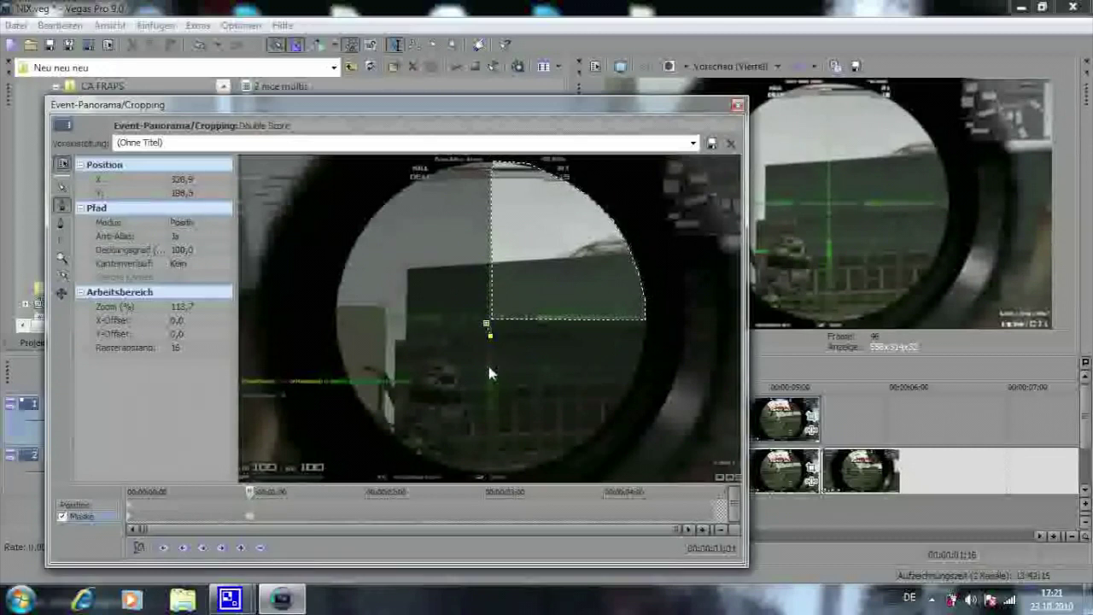
{"action": "left_click", "coordinate": [492, 473]}
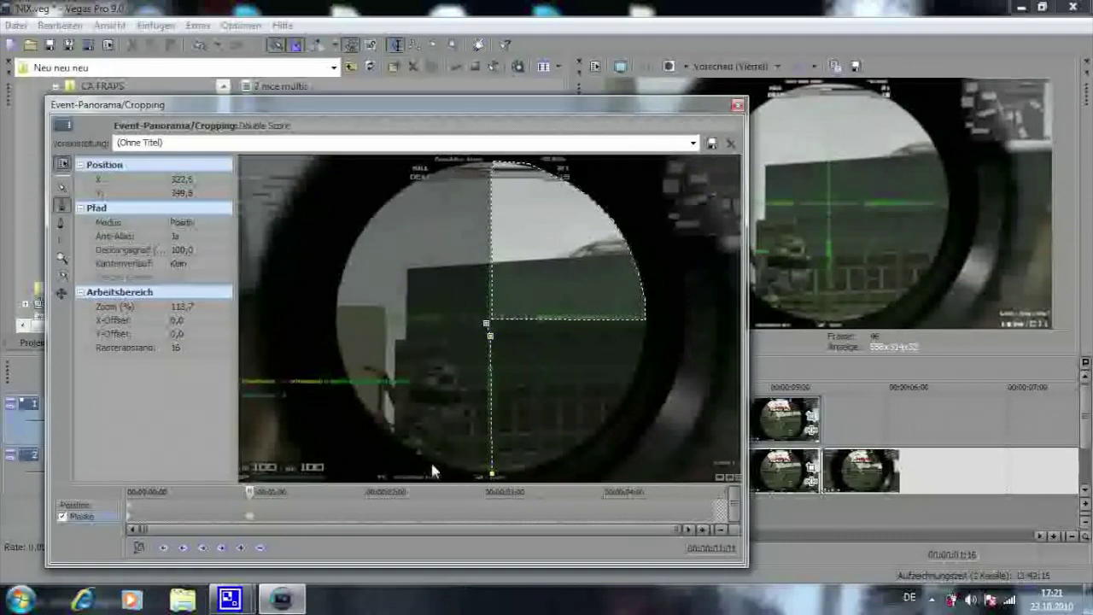
{"action": "left_click", "coordinate": [459, 471]}
{"action": "left_click", "coordinate": [376, 423]}
{"action": "left_click", "coordinate": [363, 408]}
{"action": "left_click", "coordinate": [358, 395]}
{"action": "left_click", "coordinate": [348, 377]}
{"action": "left_click", "coordinate": [340, 357]}
{"action": "left_click", "coordinate": [336, 337]}
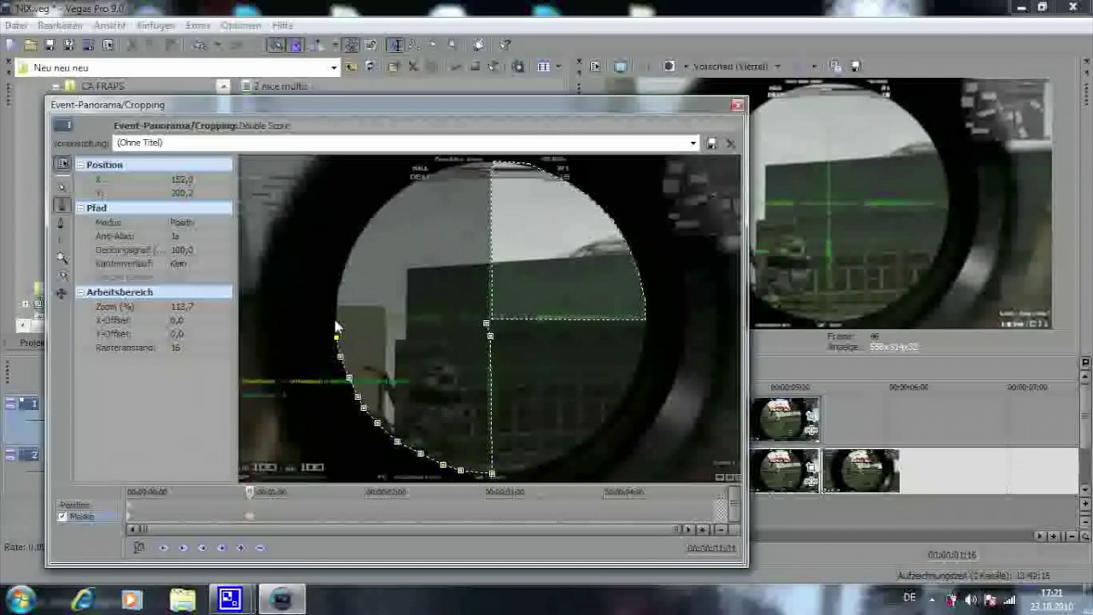
{"action": "left_click", "coordinate": [475, 318]}
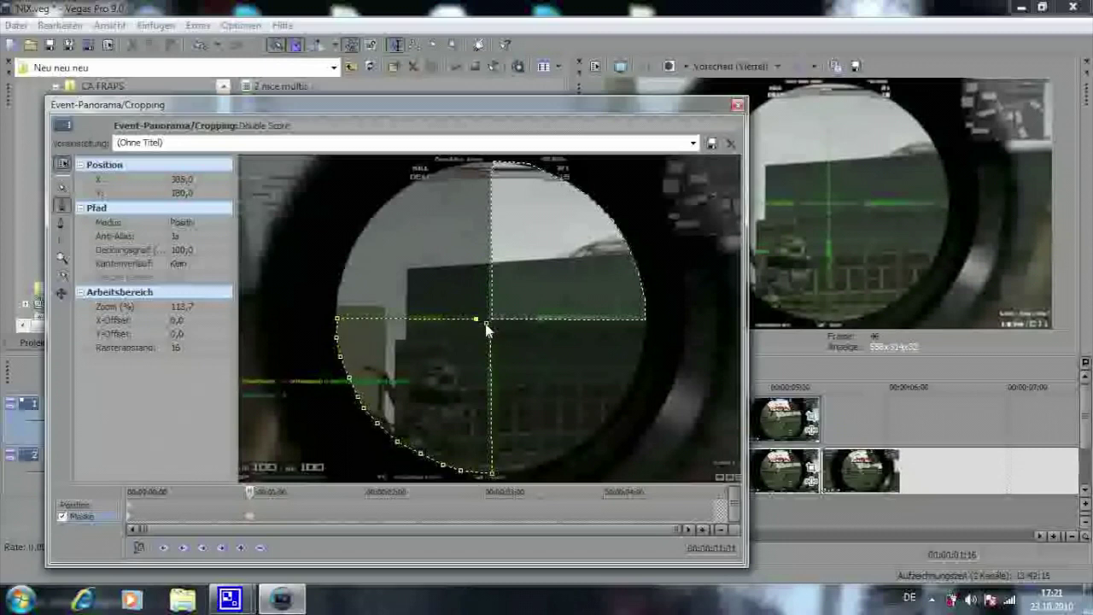
{"action": "left_click", "coordinate": [487, 323]}
{"action": "left_click", "coordinate": [490, 335]}
Set the lower-left mask's edge feathering (Kantenverlauf) to Beides with soft edges of 1,0.
{"action": "left_click", "coordinate": [184, 263]}
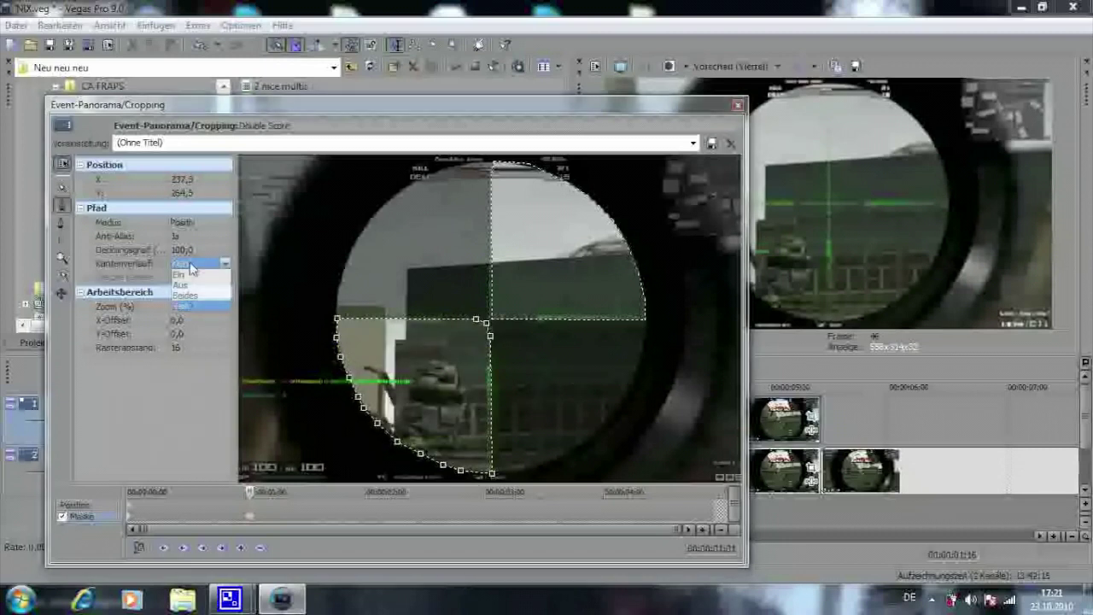
{"action": "left_click", "coordinate": [213, 296]}
{"action": "left_click", "coordinate": [205, 278]}
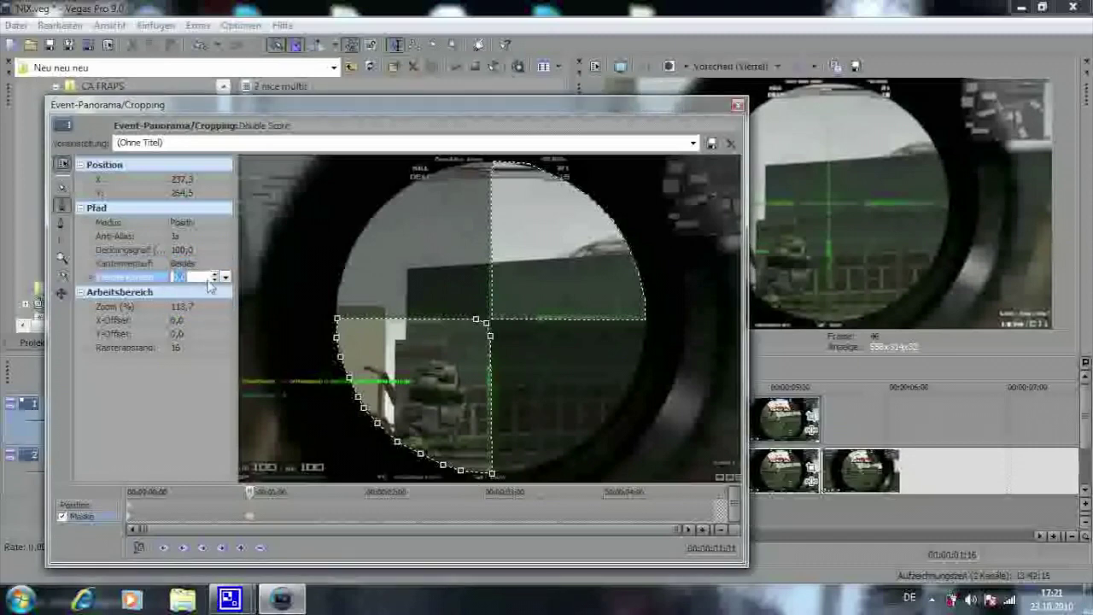
At 00:00:02;13 in the mask timeline, delete all existing mask paths.
{"action": "left_click_drag", "start_coordinate": [256, 500], "coordinate": [413, 500]}
{"action": "double_click", "coordinate": [490, 339]}
{"action": "right_click", "coordinate": [491, 342]}
{"action": "mouse_move", "coordinate": [525, 399]}
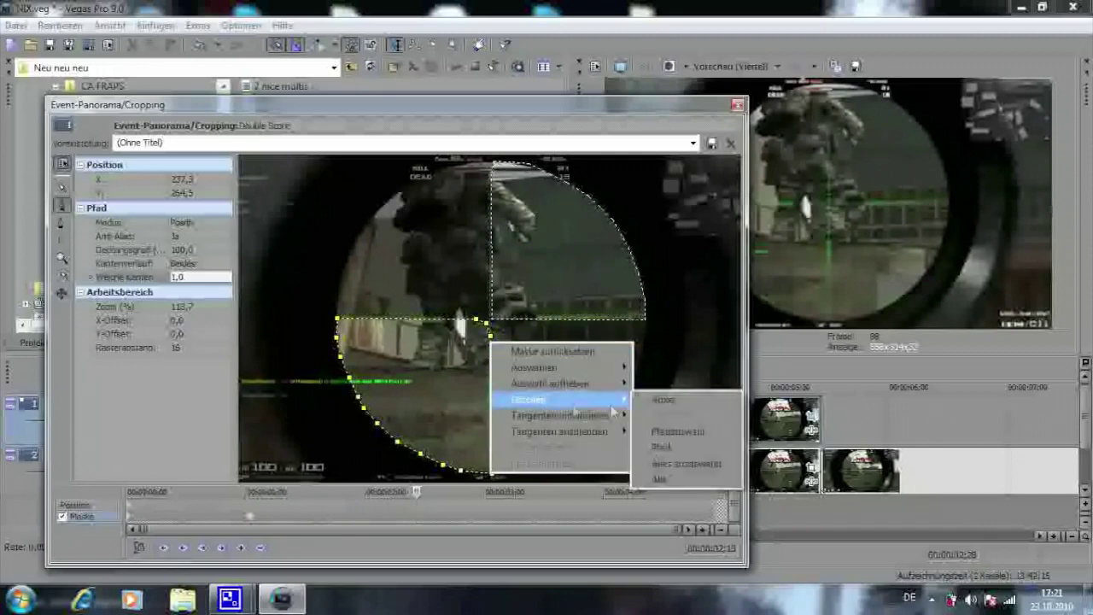
{"action": "left_click", "coordinate": [675, 480]}
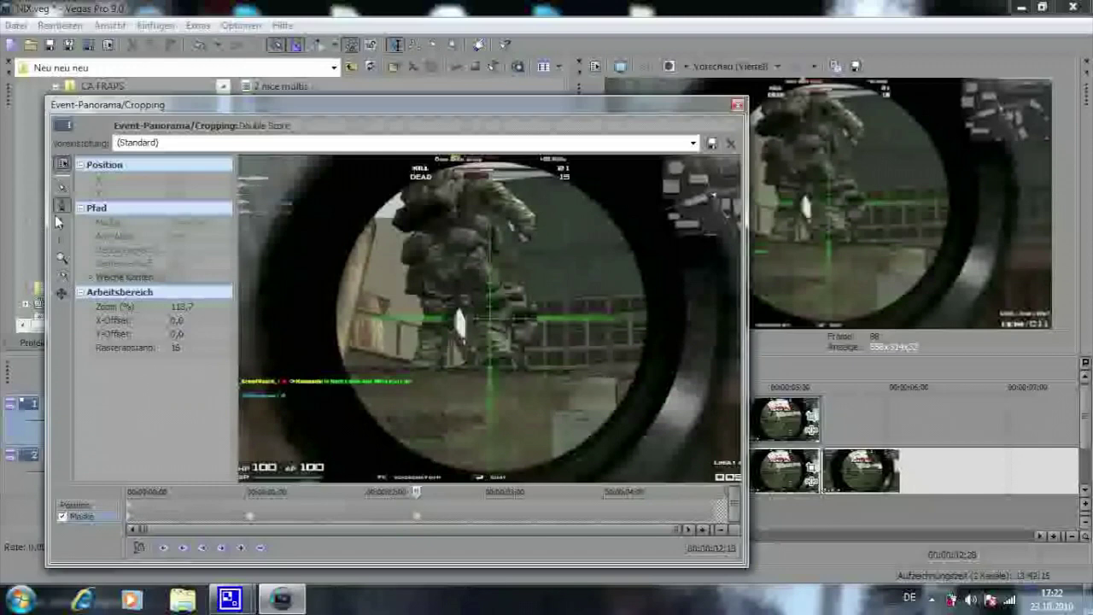
Draw a closed mask path around three quarters of the scope at 00:00:02;13, leaving out the lower-right quarter.
{"action": "left_click", "coordinate": [490, 473]}
{"action": "left_click", "coordinate": [452, 468]}
{"action": "left_click", "coordinate": [430, 462]}
{"action": "left_click", "coordinate": [410, 449]}
{"action": "left_click", "coordinate": [390, 433]}
{"action": "left_click", "coordinate": [375, 415]}
{"action": "left_click", "coordinate": [354, 391]}
{"action": "left_click", "coordinate": [345, 370]}
{"action": "left_click", "coordinate": [337, 350]}
{"action": "left_click", "coordinate": [334, 324]}
{"action": "left_click", "coordinate": [339, 290]}
{"action": "left_click", "coordinate": [343, 262]}
{"action": "left_click", "coordinate": [358, 239]}
{"action": "left_click", "coordinate": [375, 221]}
{"action": "left_click", "coordinate": [395, 199]}
{"action": "left_click", "coordinate": [415, 180]}
{"action": "left_click", "coordinate": [444, 169]}
{"action": "left_click", "coordinate": [490, 172]}
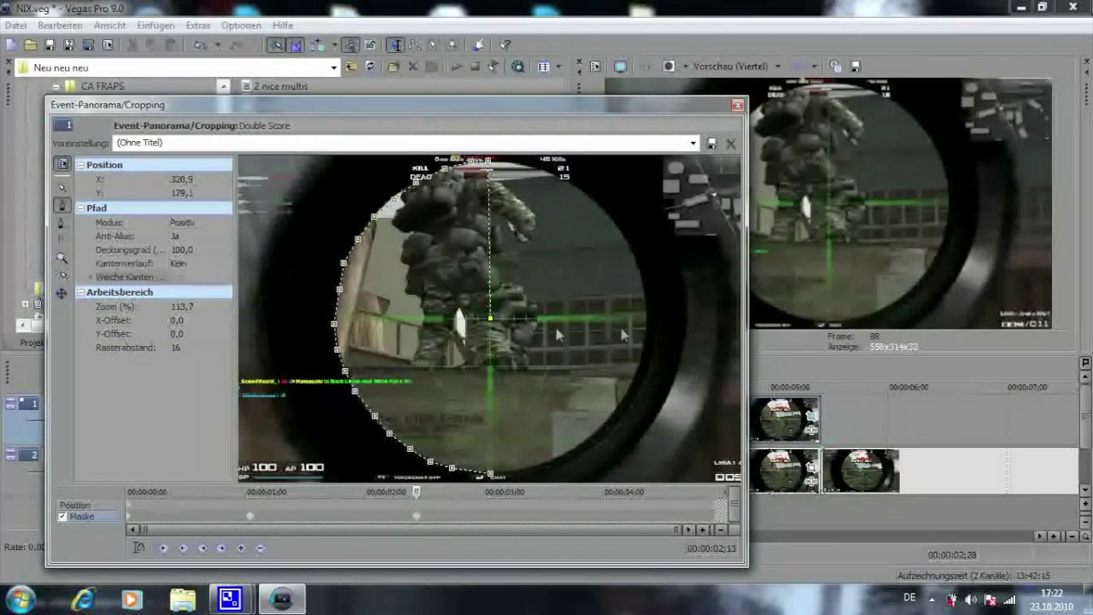
{"action": "left_click", "coordinate": [534, 169]}
{"action": "left_click", "coordinate": [561, 176]}
{"action": "left_click", "coordinate": [592, 200]}
{"action": "left_click", "coordinate": [616, 221]}
{"action": "left_click", "coordinate": [632, 251]}
{"action": "left_click", "coordinate": [642, 279]}
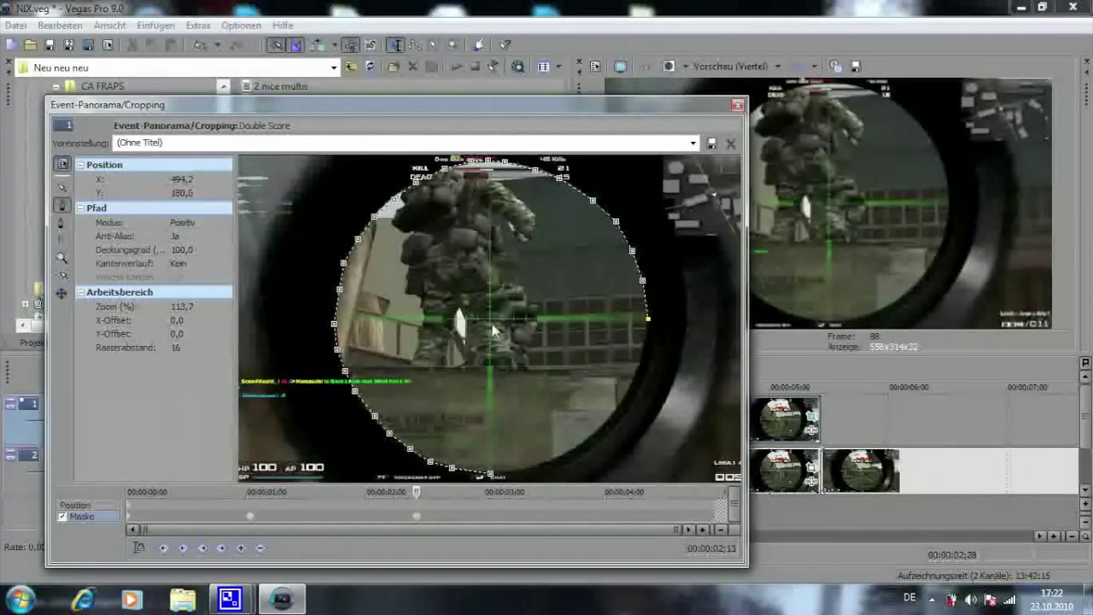
{"action": "left_click", "coordinate": [490, 473]}
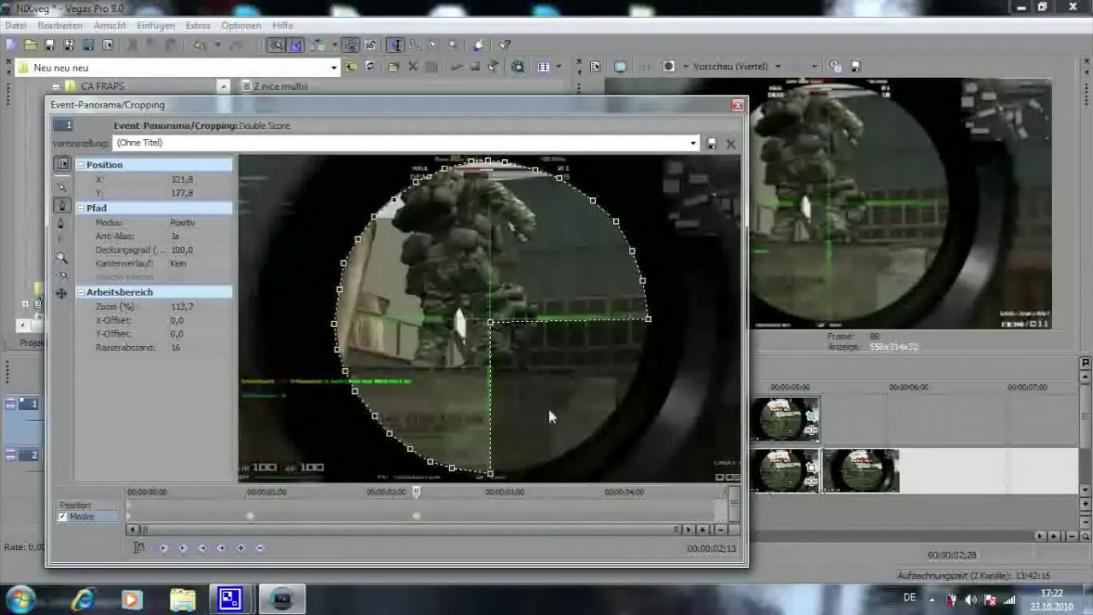
Set the three-quarter scope mask's edge feathering (Kantenverlauf) to Beides with soft edges of 1,0.
{"action": "left_click", "coordinate": [185, 263]}
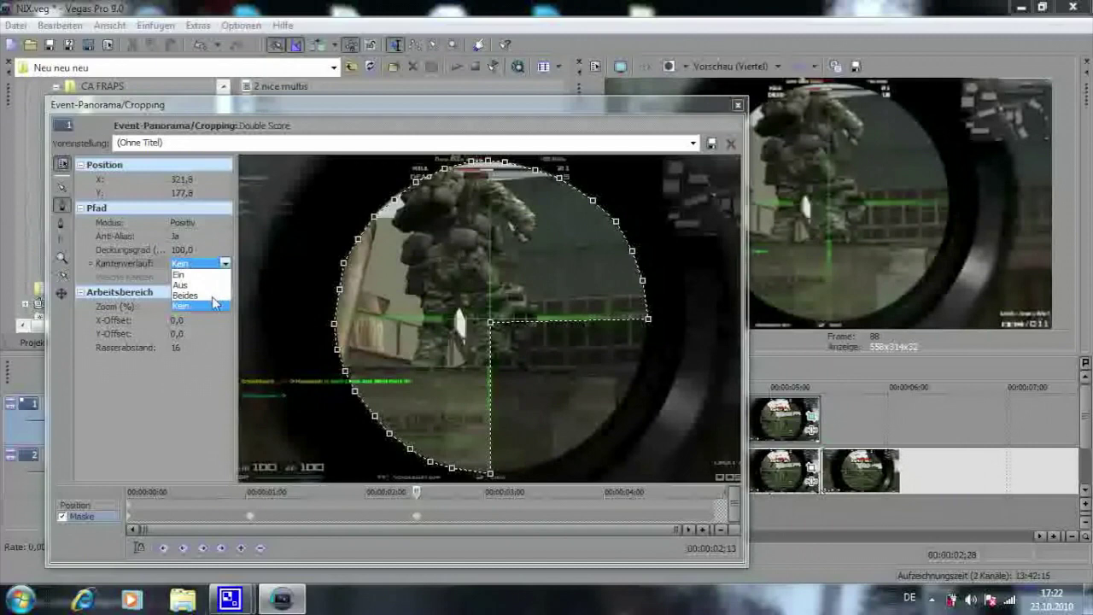
{"action": "left_click", "coordinate": [213, 298]}
{"action": "left_click", "coordinate": [199, 278]}
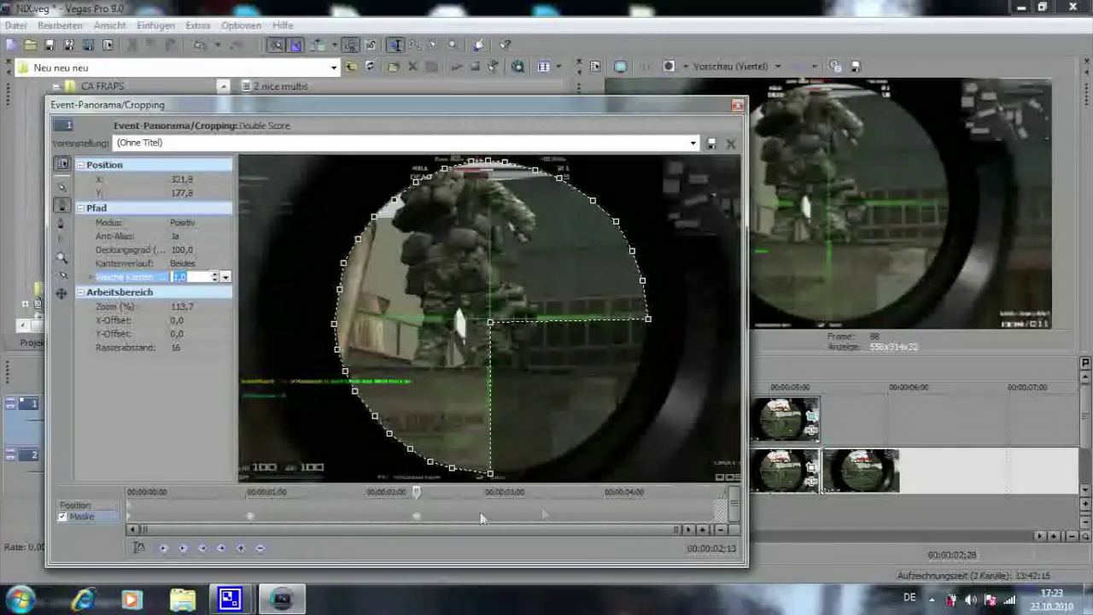
At 00:00:03;29 in the mask timeline, delete all existing mask paths.
{"action": "left_click_drag", "start_coordinate": [419, 494], "coordinate": [517, 495]}
{"action": "left_click_drag", "start_coordinate": [613, 496], "coordinate": [598, 503]}
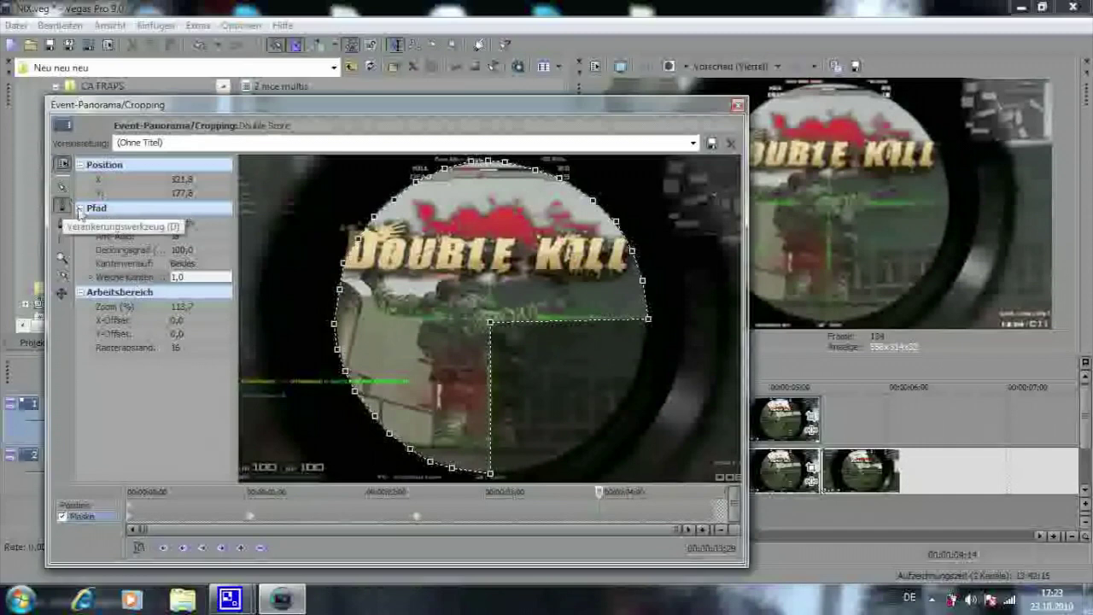
{"action": "left_click", "coordinate": [488, 324]}
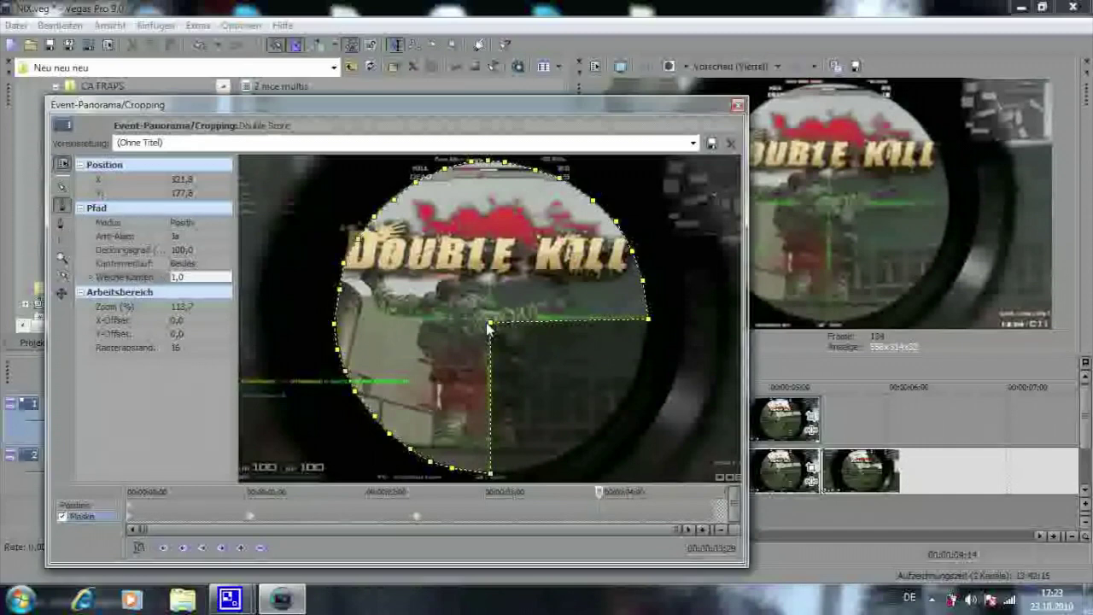
{"action": "right_click", "coordinate": [490, 327]}
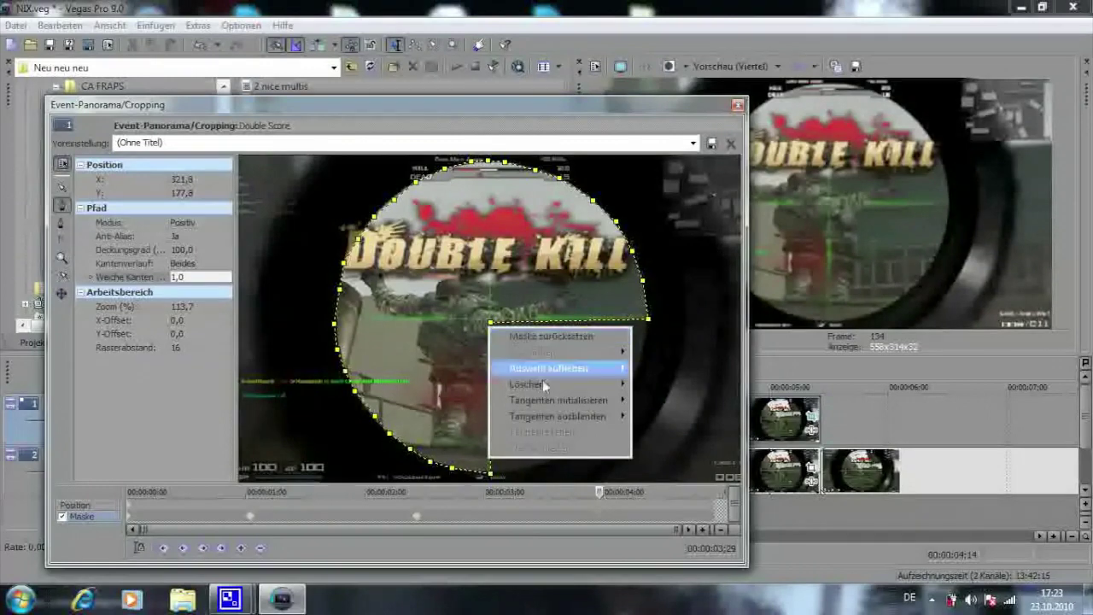
{"action": "mouse_move", "coordinate": [577, 385]}
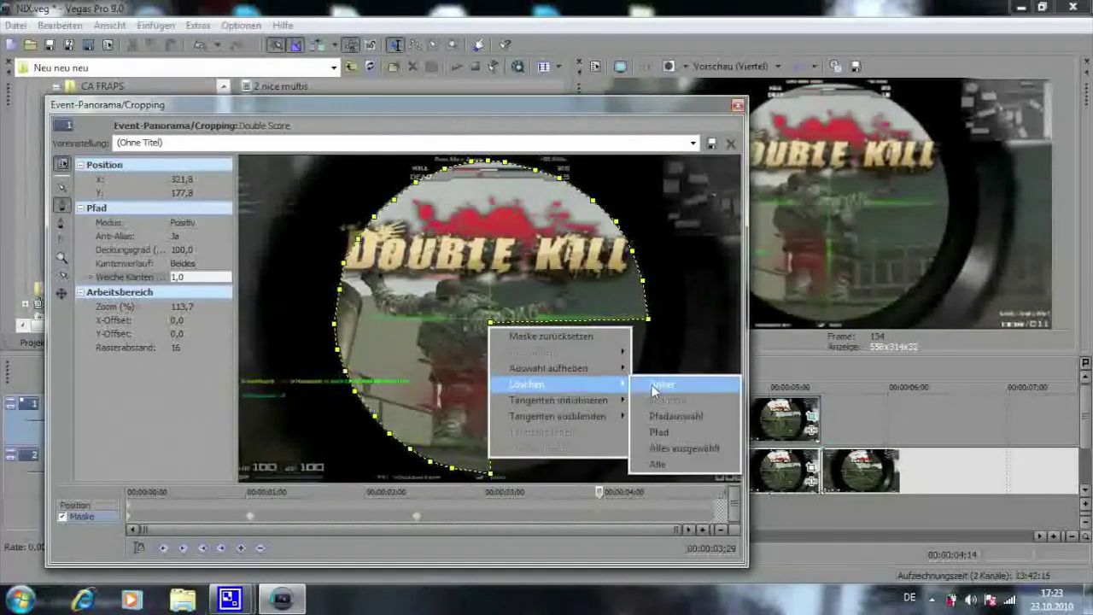
{"action": "left_click", "coordinate": [658, 464]}
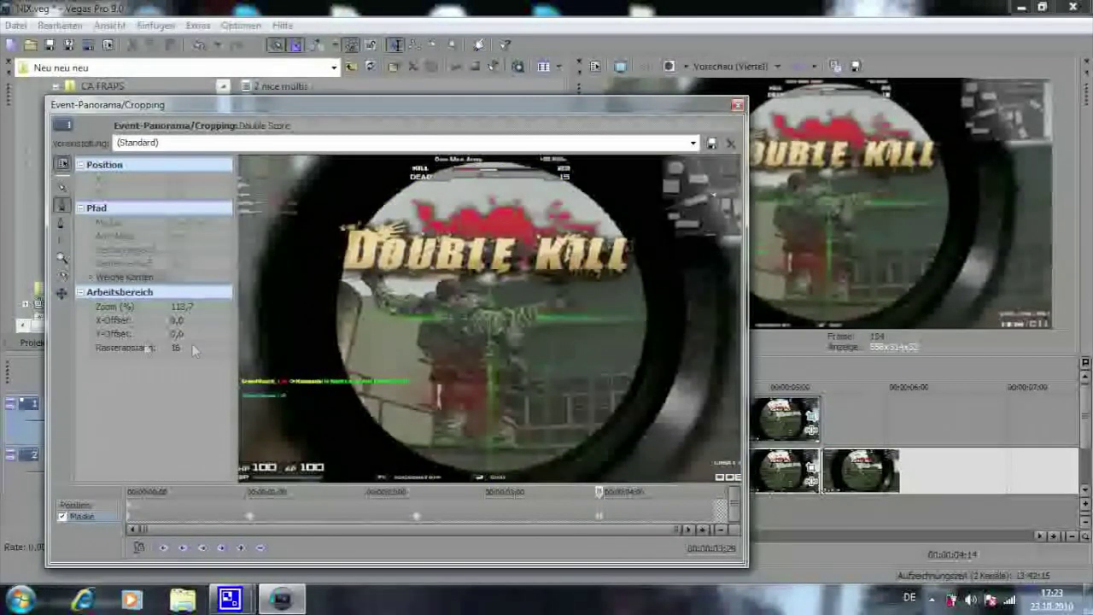
Draw a closed mask path around the entire scope circle at 00:00:03;29.
{"action": "left_click", "coordinate": [62, 206]}
{"action": "left_click", "coordinate": [488, 474]}
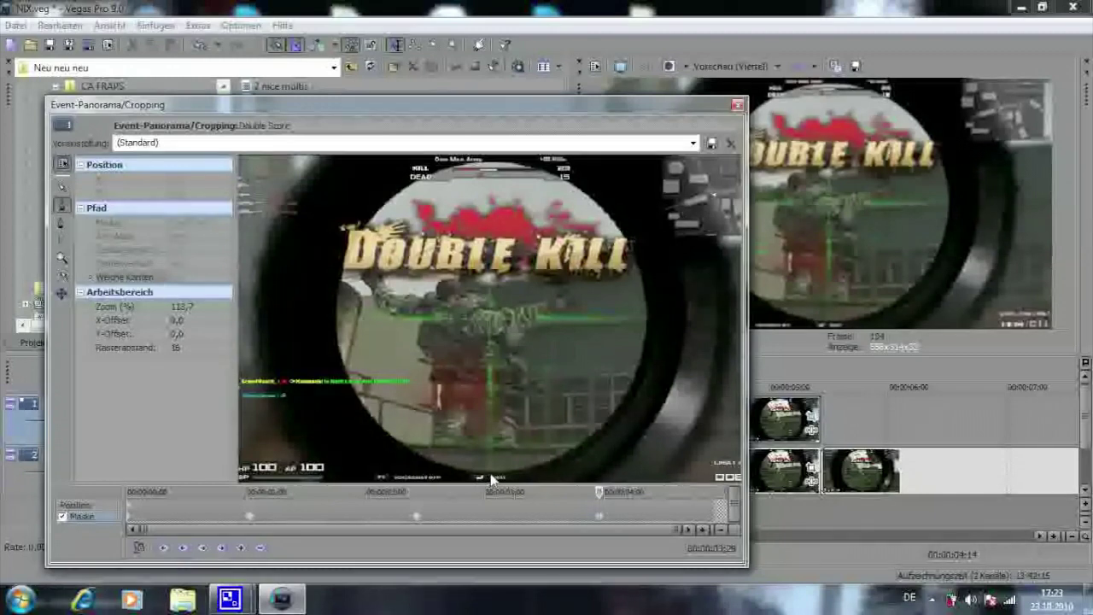
{"action": "left_click", "coordinate": [461, 471]}
{"action": "left_click", "coordinate": [427, 457]}
{"action": "left_click", "coordinate": [397, 442]}
{"action": "left_click", "coordinate": [376, 420]}
{"action": "left_click", "coordinate": [355, 393]}
{"action": "left_click", "coordinate": [342, 358]}
{"action": "left_click", "coordinate": [358, 240]}
{"action": "left_click", "coordinate": [378, 211]}
{"action": "left_click", "coordinate": [402, 195]}
{"action": "left_click", "coordinate": [434, 170]}
{"action": "left_click", "coordinate": [491, 161]}
{"action": "left_click", "coordinate": [598, 207]}
{"action": "left_click", "coordinate": [200, 45]}
{"action": "left_click", "coordinate": [199, 45]}
{"action": "left_click", "coordinate": [200, 46]}
{"action": "left_click", "coordinate": [541, 171]}
{"action": "left_click", "coordinate": [567, 179]}
{"action": "left_click", "coordinate": [599, 206]}
{"action": "left_click", "coordinate": [621, 236]}
{"action": "left_click", "coordinate": [639, 271]}
{"action": "left_click", "coordinate": [648, 302]}
{"action": "left_click", "coordinate": [645, 334]}
{"action": "left_click", "coordinate": [638, 374]}
{"action": "left_click", "coordinate": [628, 391]}
{"action": "left_click", "coordinate": [618, 407]}
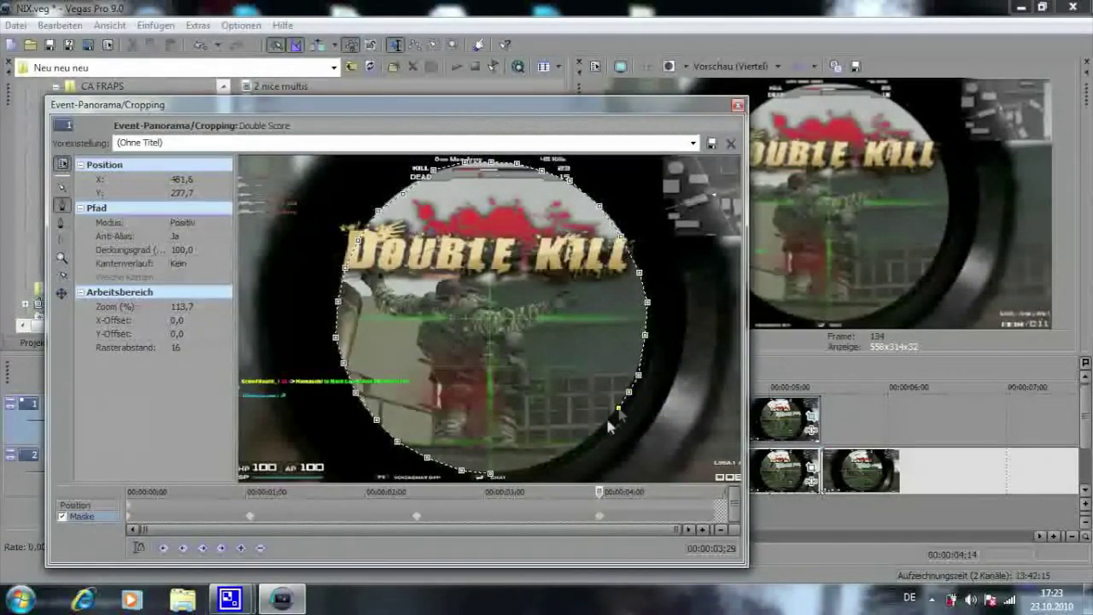
{"action": "left_click", "coordinate": [521, 472]}
{"action": "left_click", "coordinate": [490, 473]}
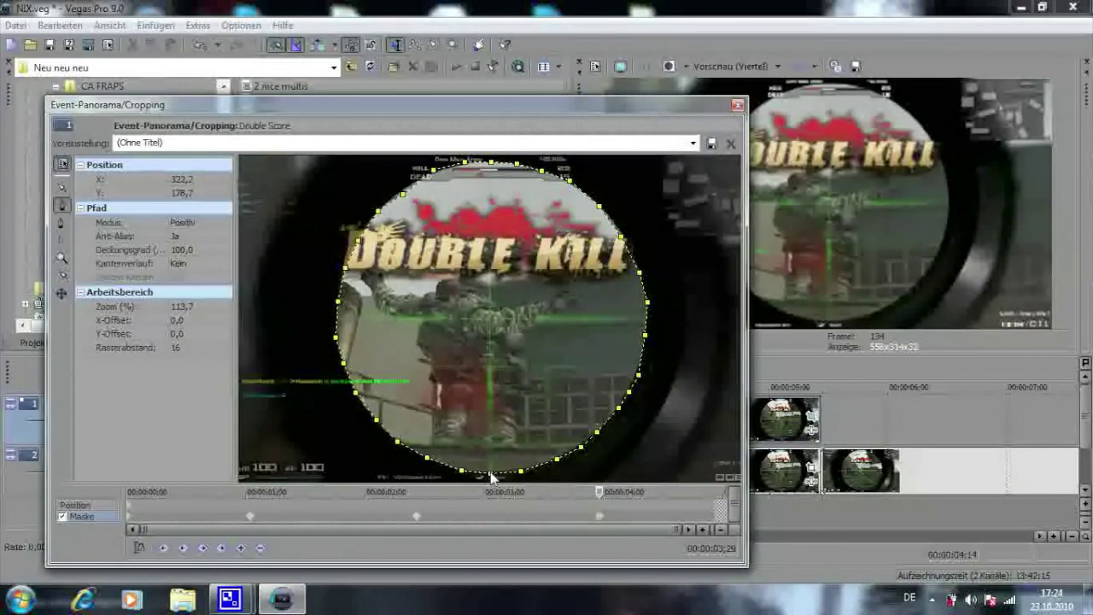
Set the full-scope mask's edge feathering (Kantenverlauf) to Beides with soft edges of 1,0, and close the Event-Panorama/Cropping window.
{"action": "left_click", "coordinate": [205, 262]}
{"action": "left_click", "coordinate": [186, 294]}
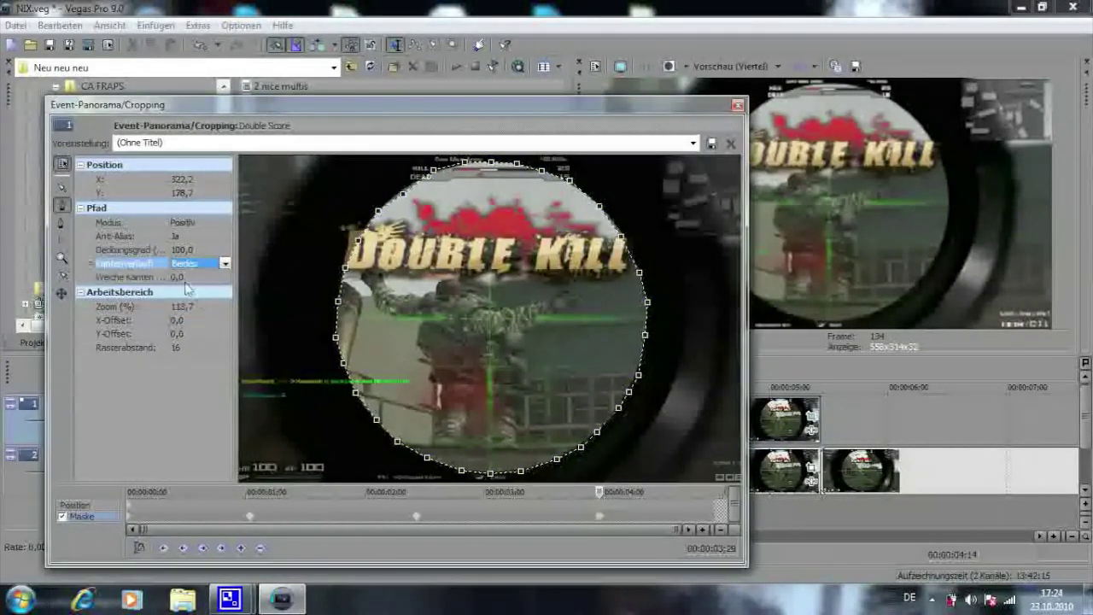
{"action": "left_click", "coordinate": [195, 277]}
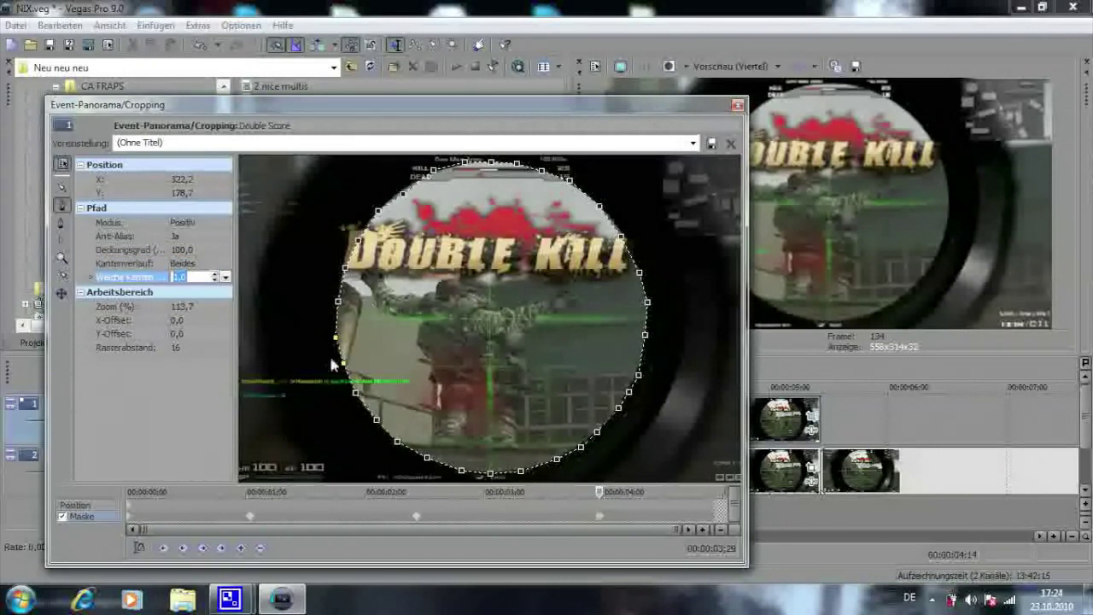
{"action": "left_click", "coordinate": [738, 106]}
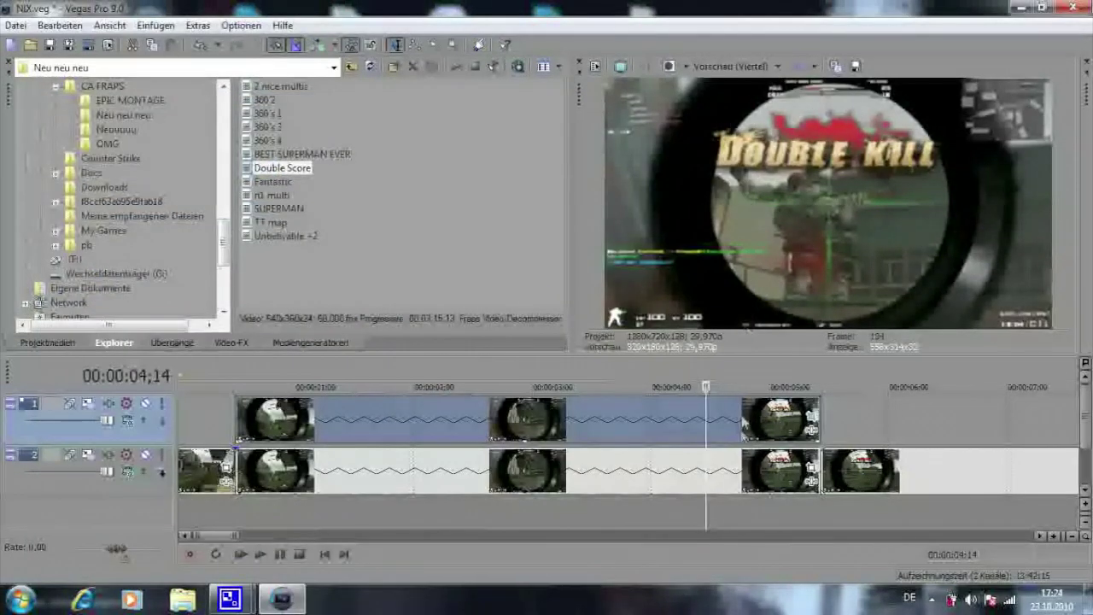
Apply the Gradient Map video effect with the Nachtsicht preset to the masked clip on track 1.
{"action": "key", "text": "space"}
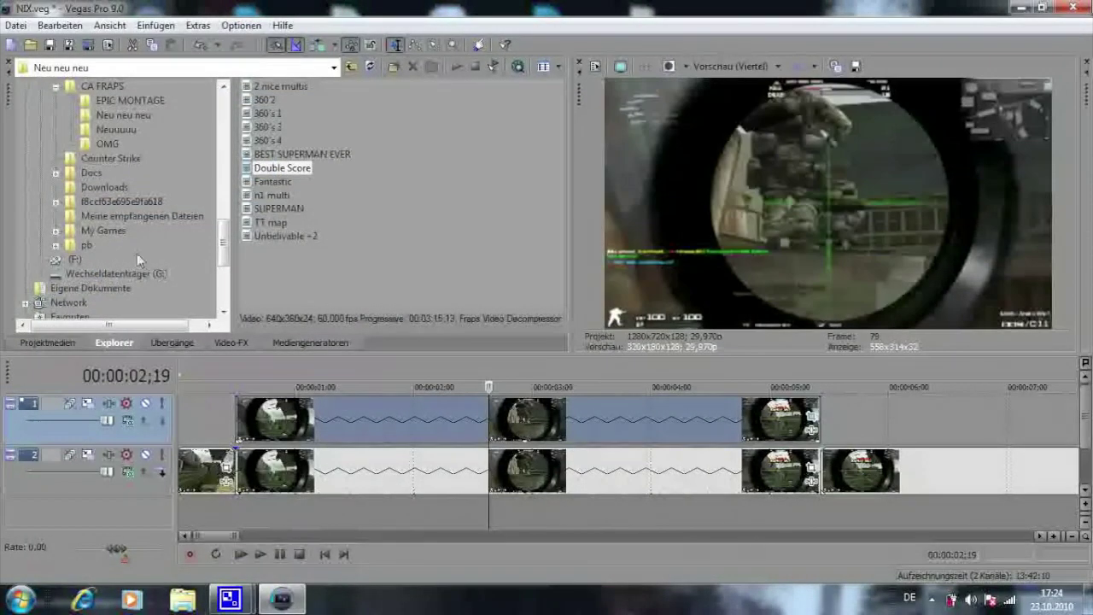
{"action": "left_click", "coordinate": [227, 342]}
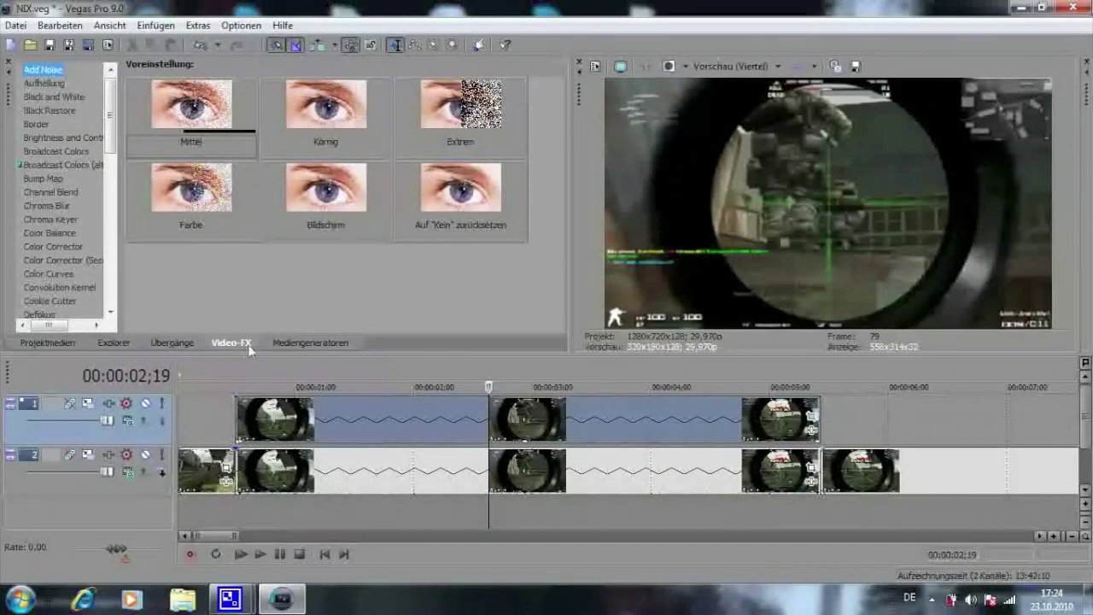
{"action": "left_click_drag", "start_coordinate": [110, 141], "coordinate": [102, 199]}
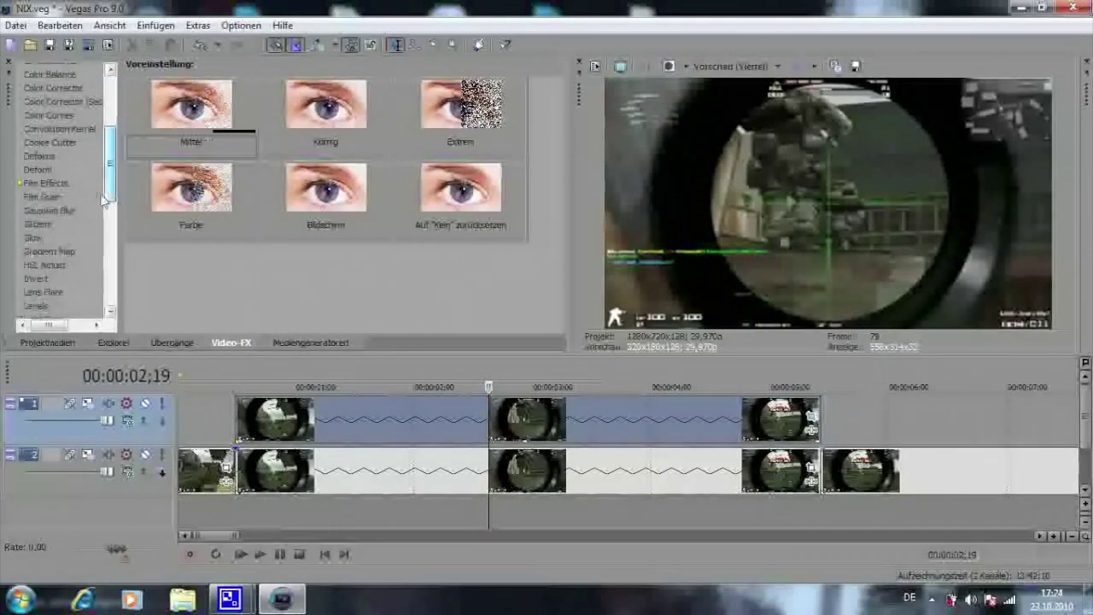
{"action": "left_click", "coordinate": [42, 183]}
{"action": "left_click", "coordinate": [40, 196]}
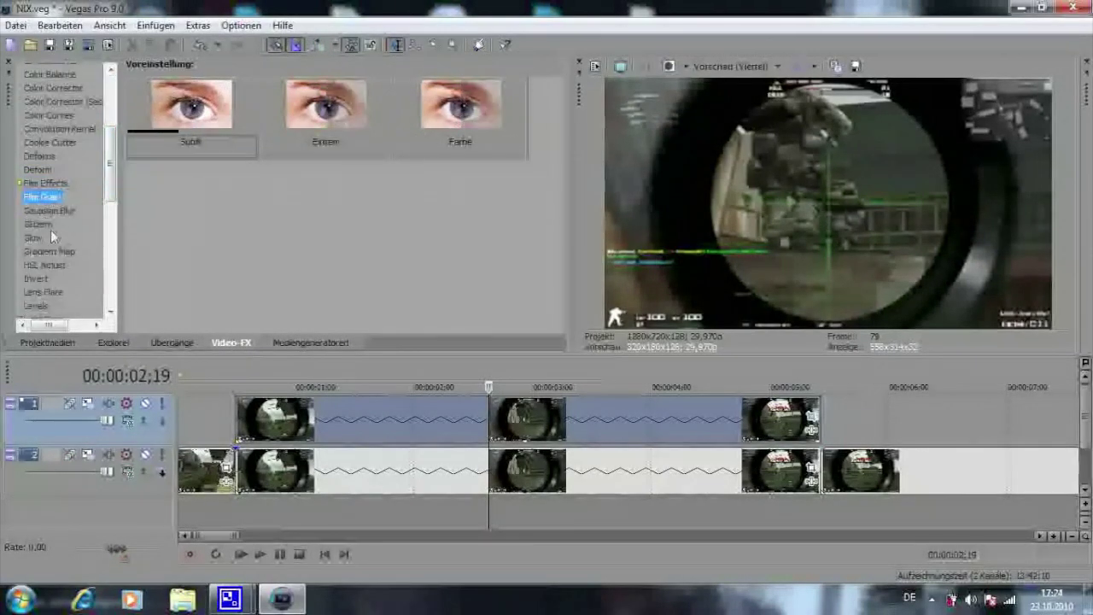
{"action": "left_click", "coordinate": [52, 251]}
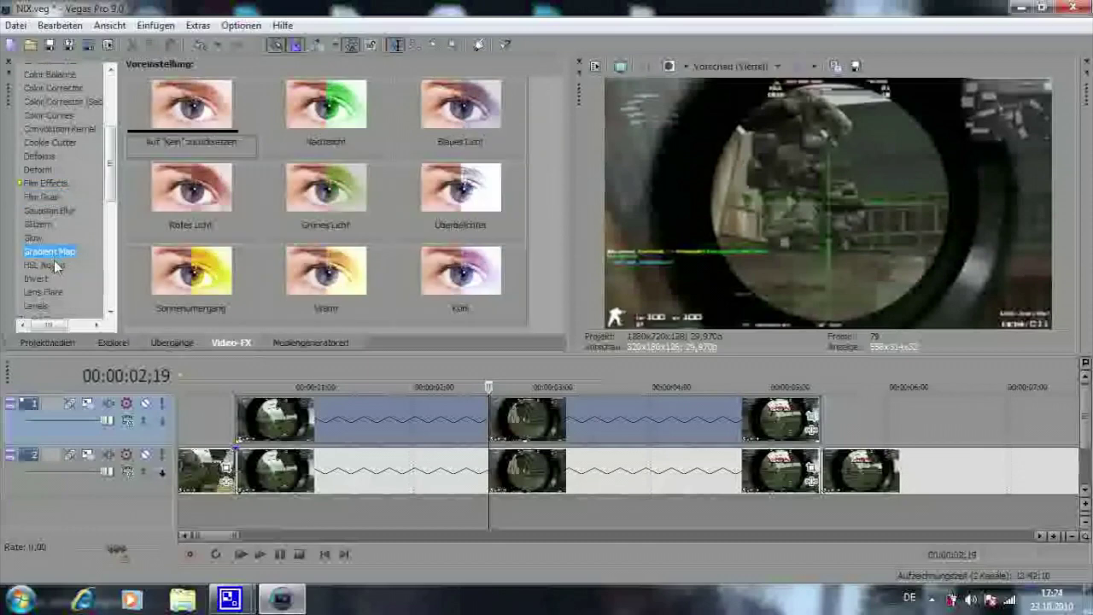
{"action": "left_click", "coordinate": [323, 119]}
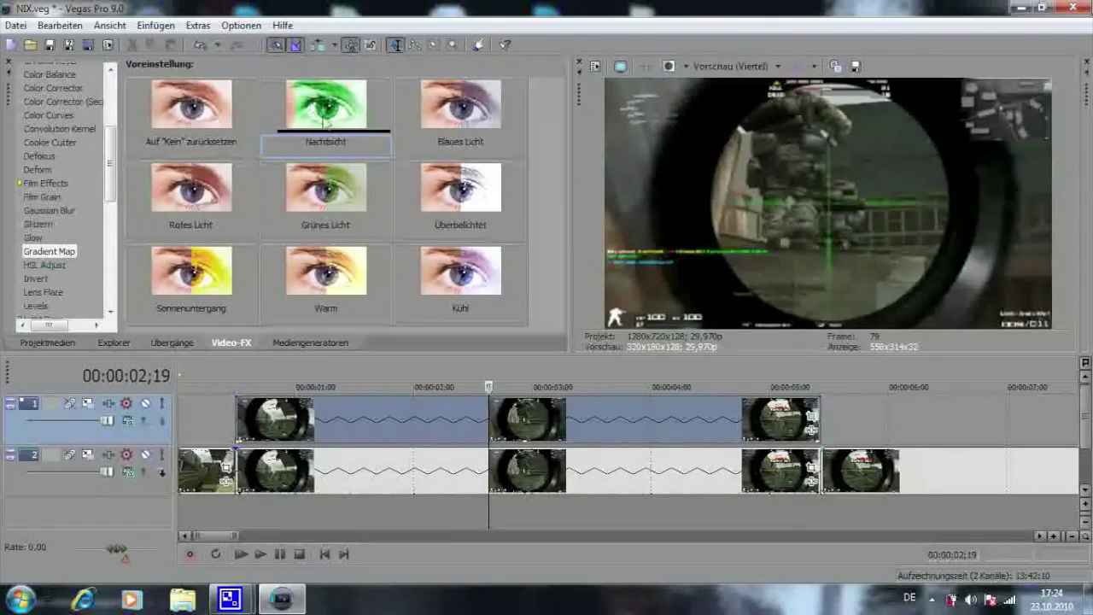
{"action": "left_click_drag", "start_coordinate": [368, 208], "coordinate": [519, 416]}
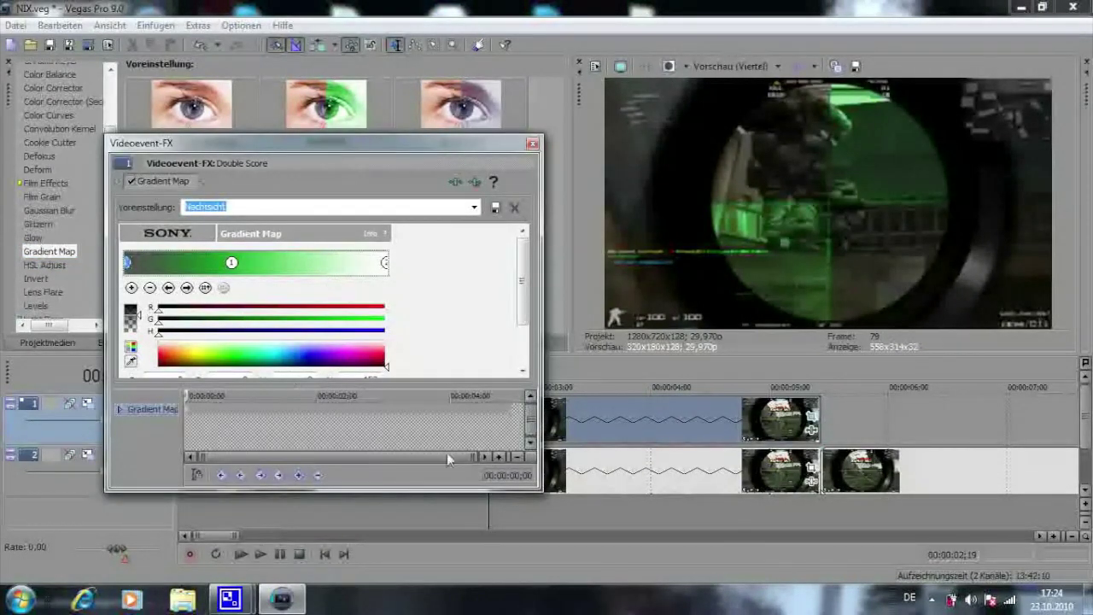
{"action": "left_click", "coordinate": [532, 146]}
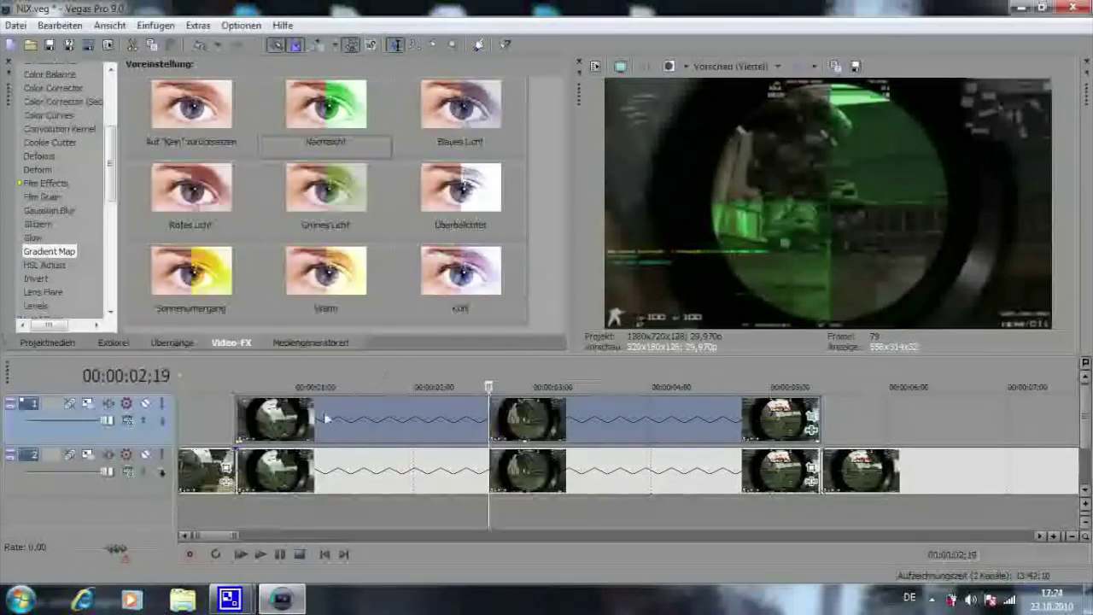
Play back the masked clip from its start at 00:00:00;15 to check the night-vision scope effect.
{"action": "left_click", "coordinate": [247, 379]}
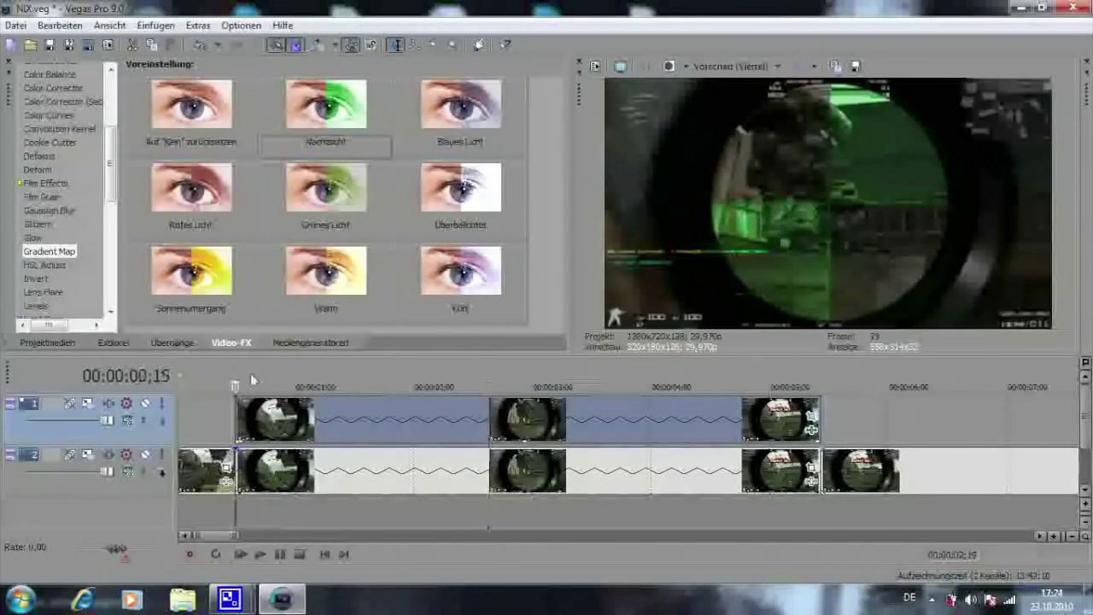
{"action": "left_click", "coordinate": [263, 554]}
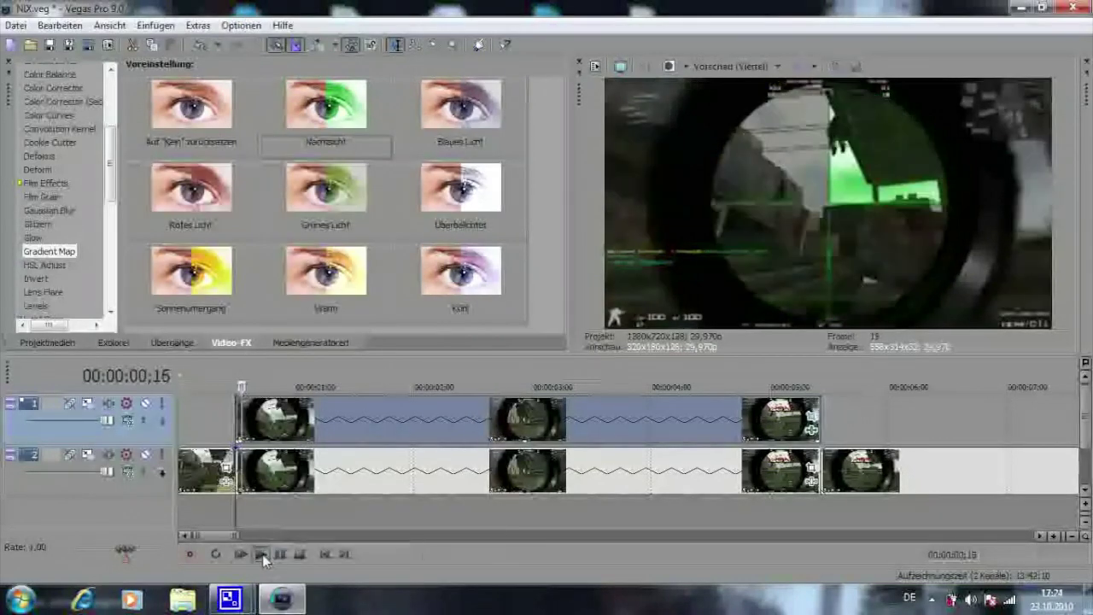